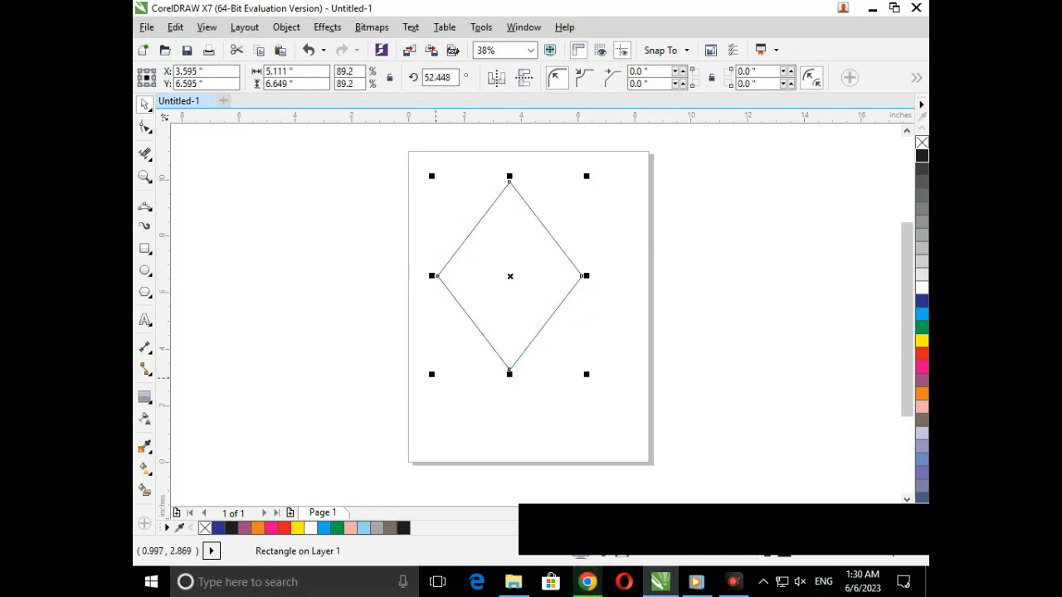
Create an enlarged concentric copy of the diamond around the original, extending to the page's upper edge.
left_click_drag(432, 375, 411, 407)
right_click(410, 406)
left_click(369, 383)
Draw a rectangle about 10.8 by 5.17 in over the diamonds' upper half and place two copies shifted slightly upward.
left_click(144, 249)
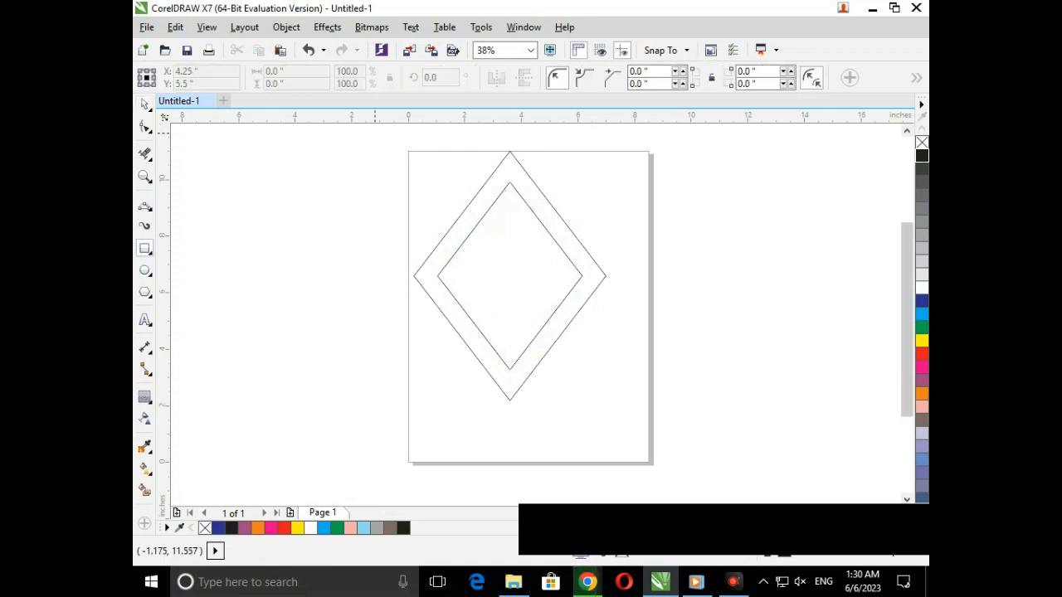
mouse_move(374, 131)
left_mouse_down()
mouse_move(458, 273)
mouse_move(653, 291)
mouse_move(679, 276)
left_mouse_up()
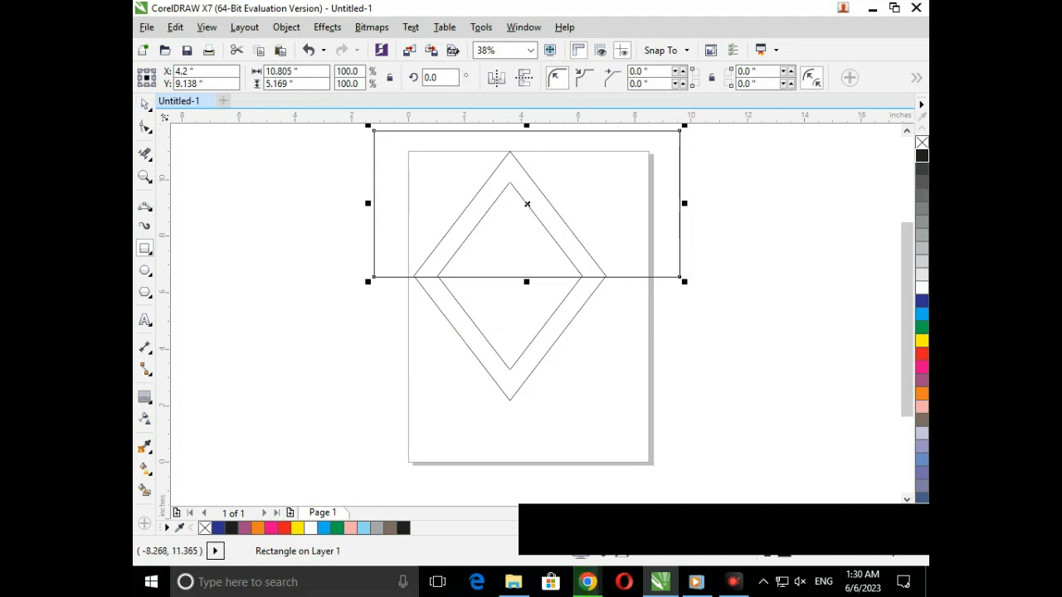
left_click(144, 104)
left_click(301, 287)
left_click(400, 277)
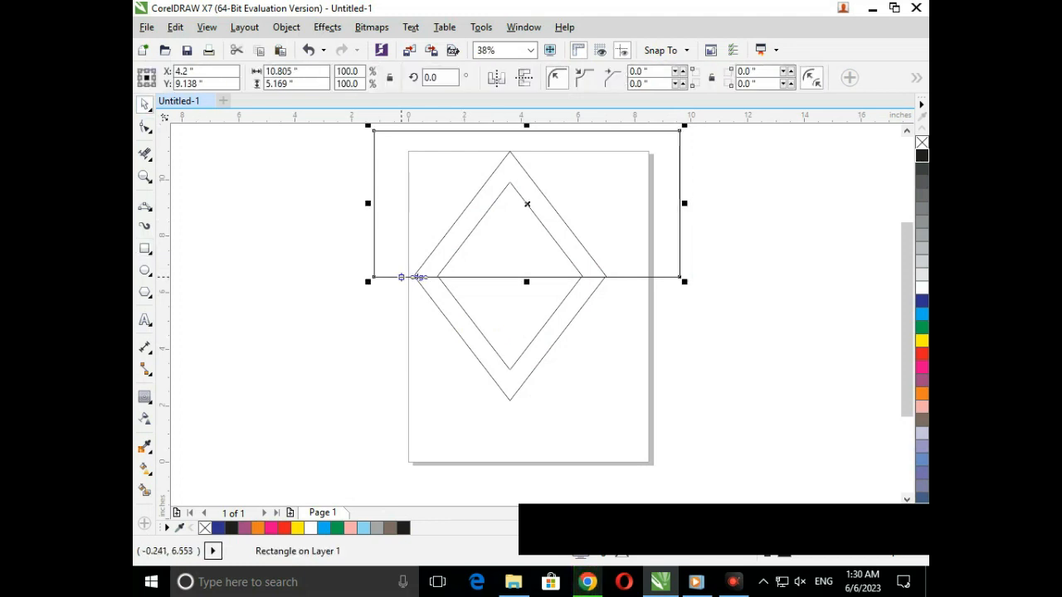
left_click_drag(402, 277, 404, 260)
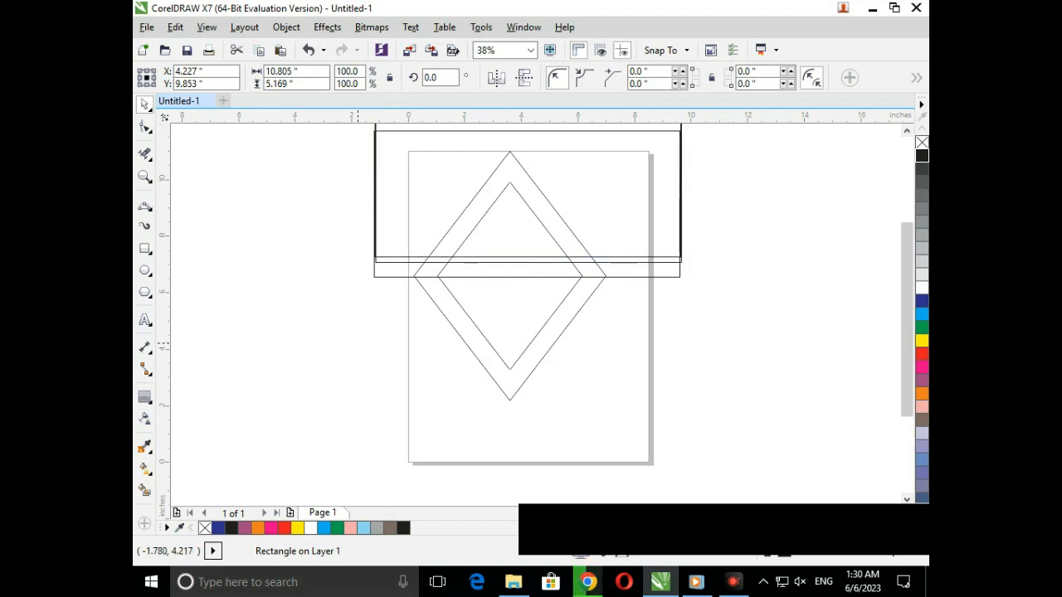
Nudge the uppermost rectangle copy slightly downward and place a copy of the inner diamond slightly below and right of the original.
left_click(359, 343)
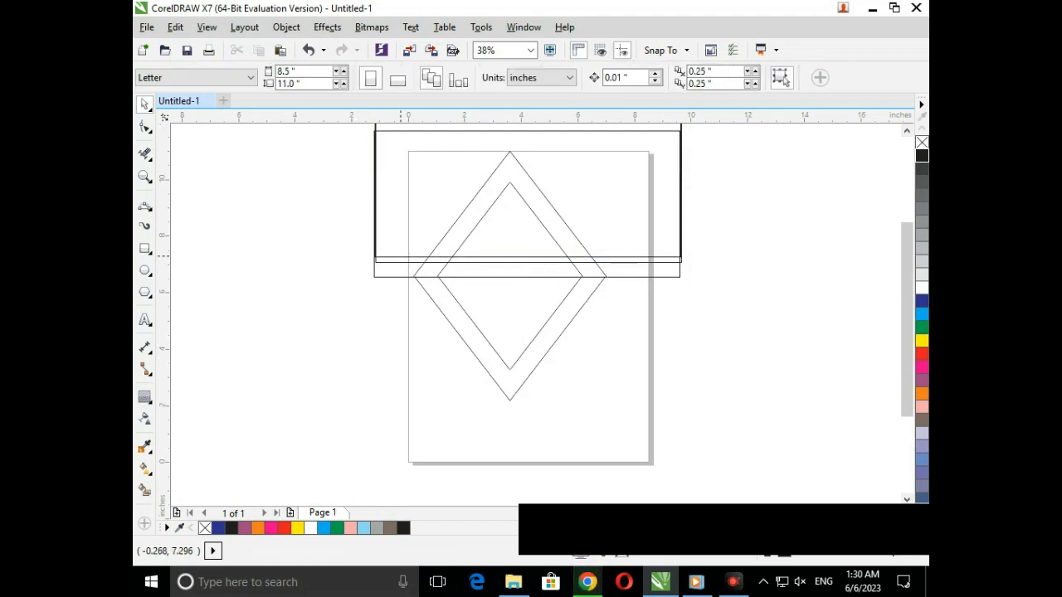
left_click(401, 258)
left_click_drag(401, 257, 401, 258)
left_click(649, 361)
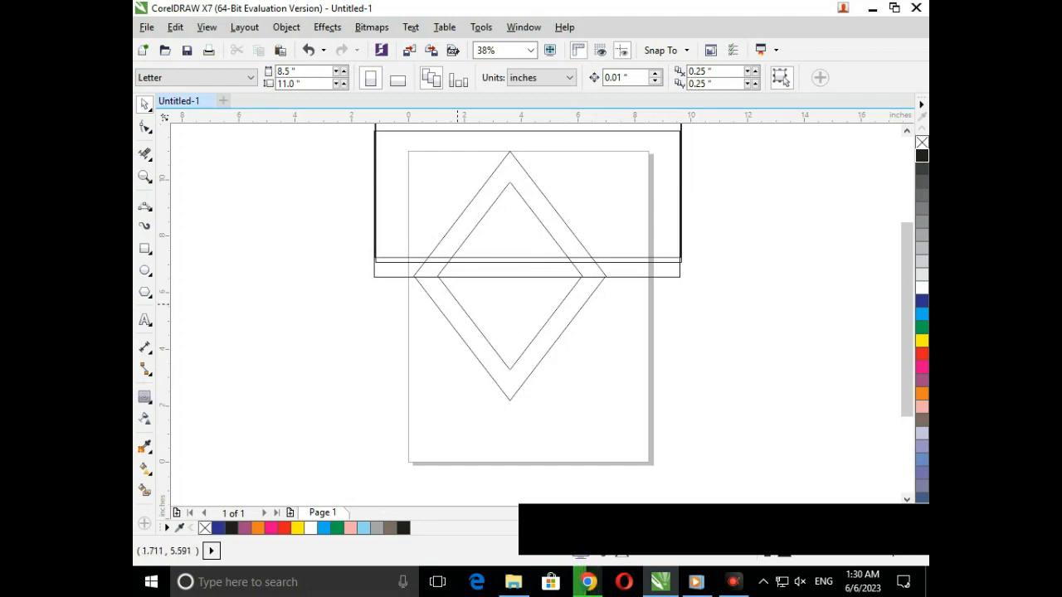
left_click_drag(459, 306, 468, 312)
left_click(654, 378)
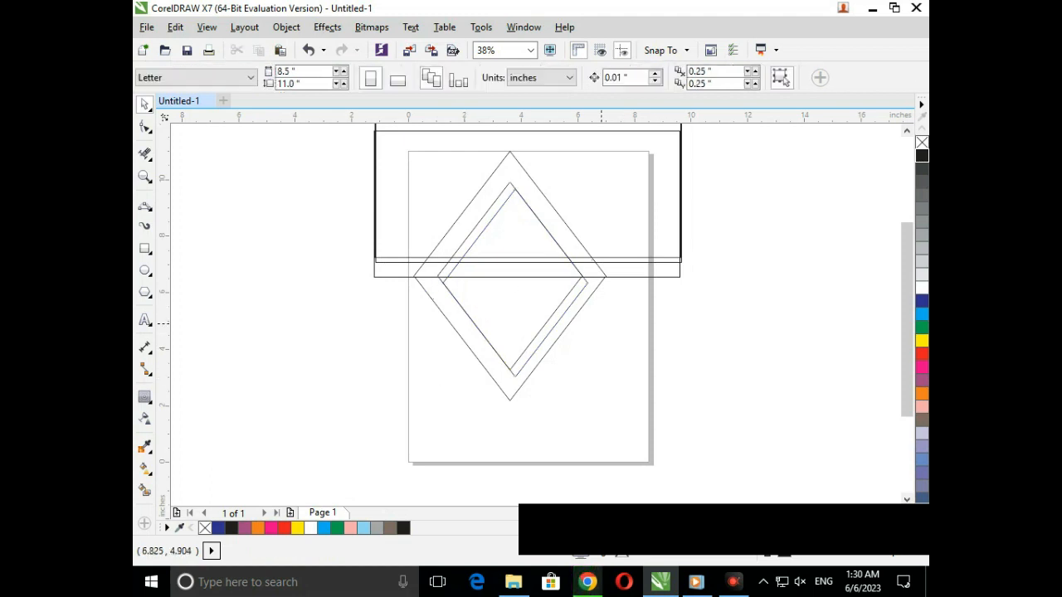
Duplicate all six shapes to the right and nudge the copies down and left until they line up with the originals and the outer diamonds overlap.
scroll(486, 294, "down", 1)
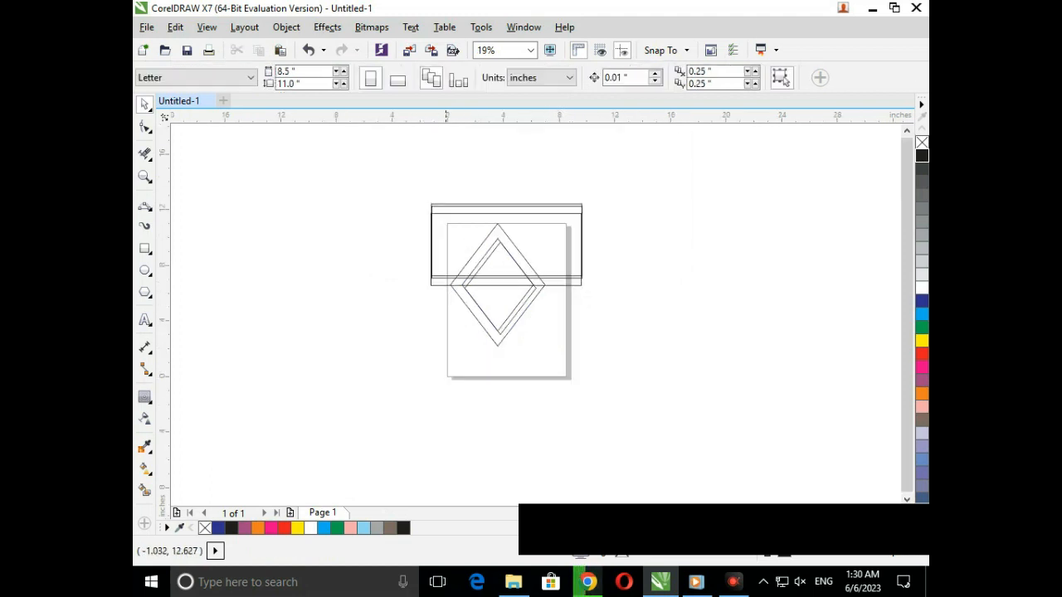
left_click_drag(408, 165, 726, 399)
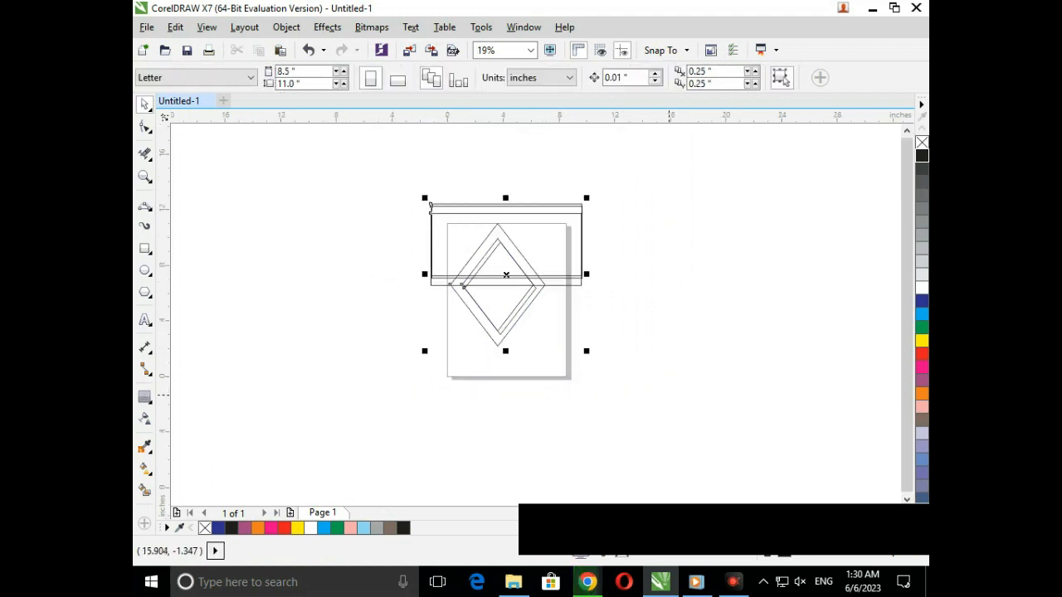
left_click_drag(450, 284, 540, 278)
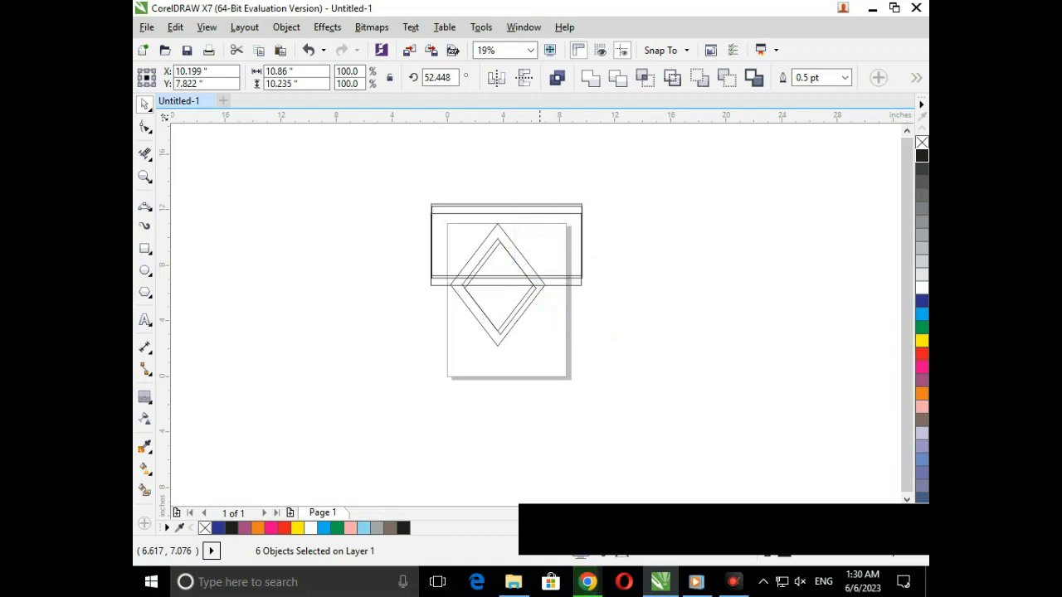
scroll(541, 278, "up", 3)
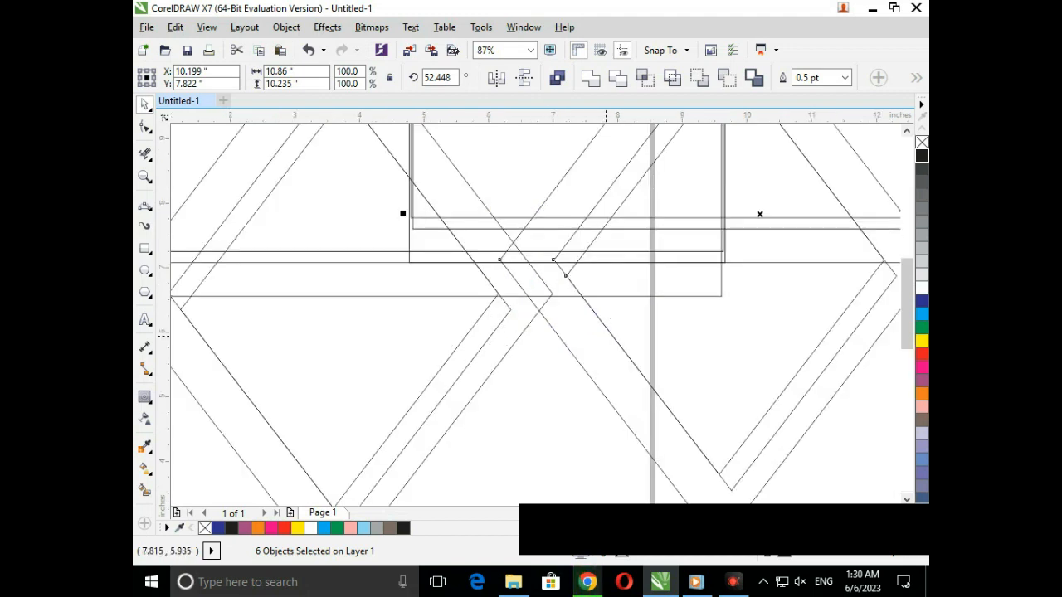
key("Down")
key("Down")
key("Down")
key("Down")
key("Down")
key("Down")
key("Down")
key("Down")
key("Down")
key("Down")
key("Down")
key("Down")
key("Down")
key("Down")
key("Down")
key("Down")
key("Down")
key("Down")
key("Down")
key("Down")
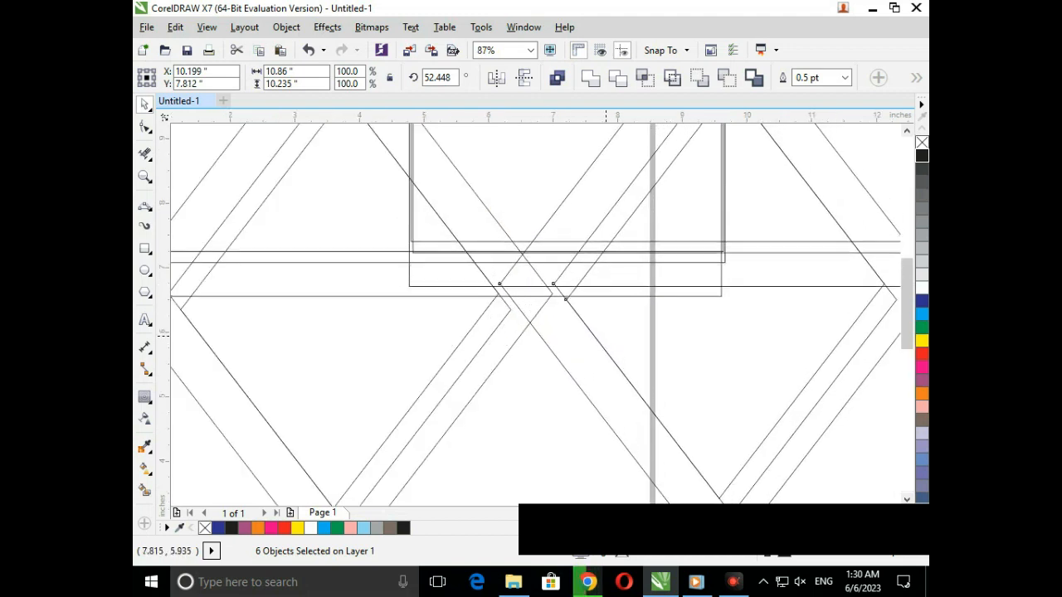
key("Down")
key("Down")
key("Down")
key("Down")
key("Down")
key("Down")
key("Down")
key("Down")
key("Down")
key("Down")
key("Down")
key("Down")
key("Down")
key("Left")
key("Left")
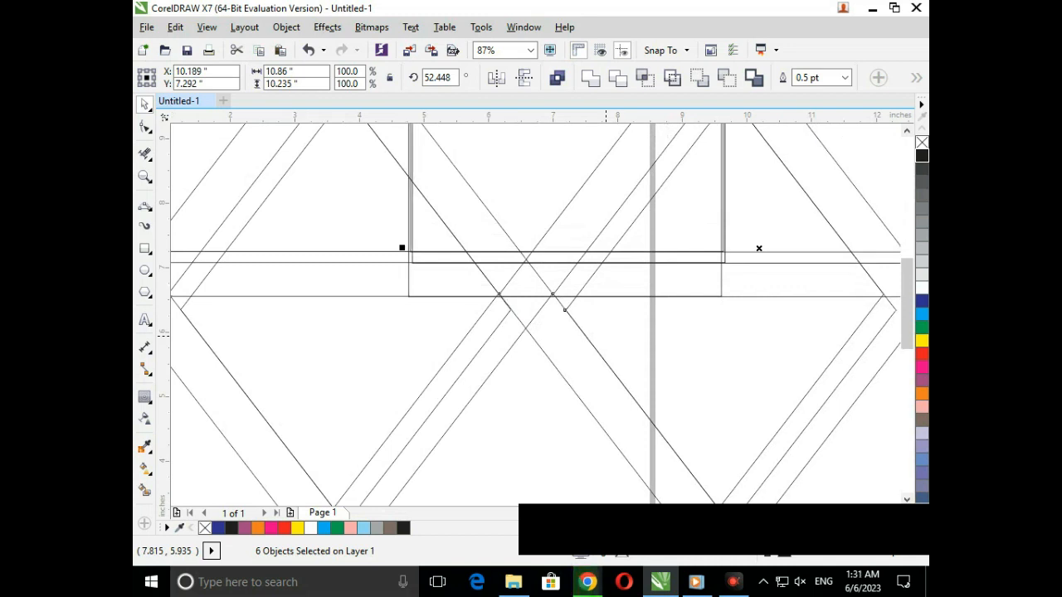
scroll(542, 283, "down", 3)
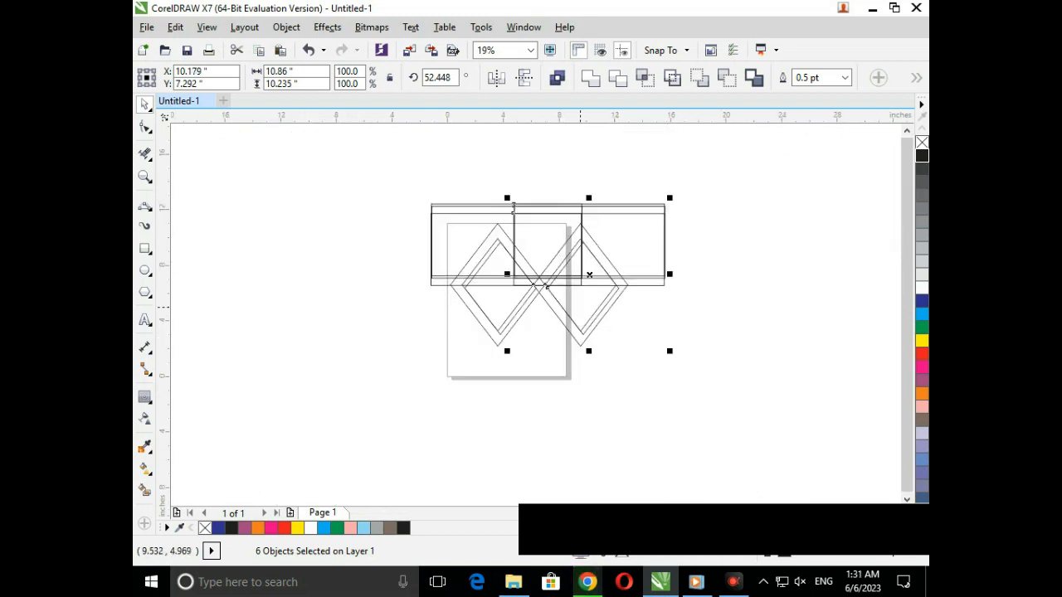
Delete the unwanted line segments where the rectangles cross the first diamond's band and where the two diamonds meet.
scroll(513, 208, "up", 3)
key("F10")
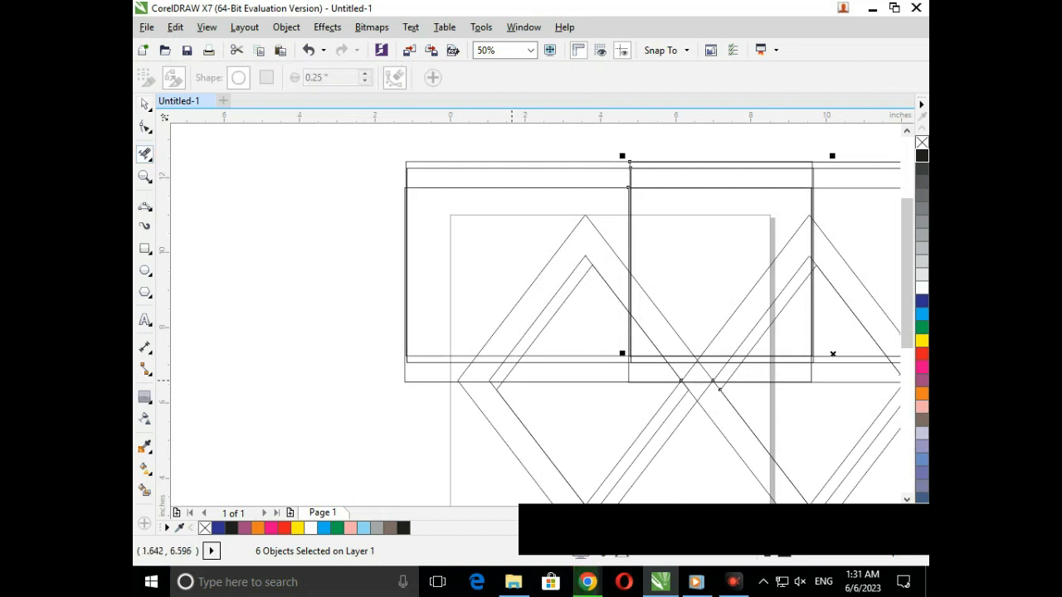
left_click_drag(492, 371, 521, 376)
left_click_drag(613, 375, 711, 368)
scroll(712, 382, "up", 5)
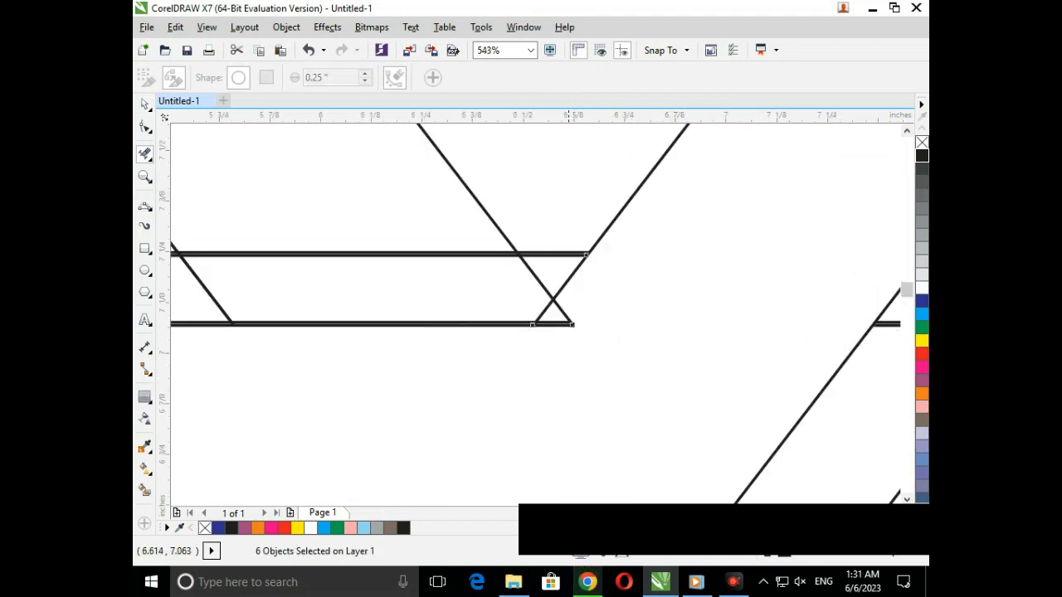
key("ctrl+z")
left_click_drag(562, 320, 575, 337)
scroll(498, 308, "down", 5)
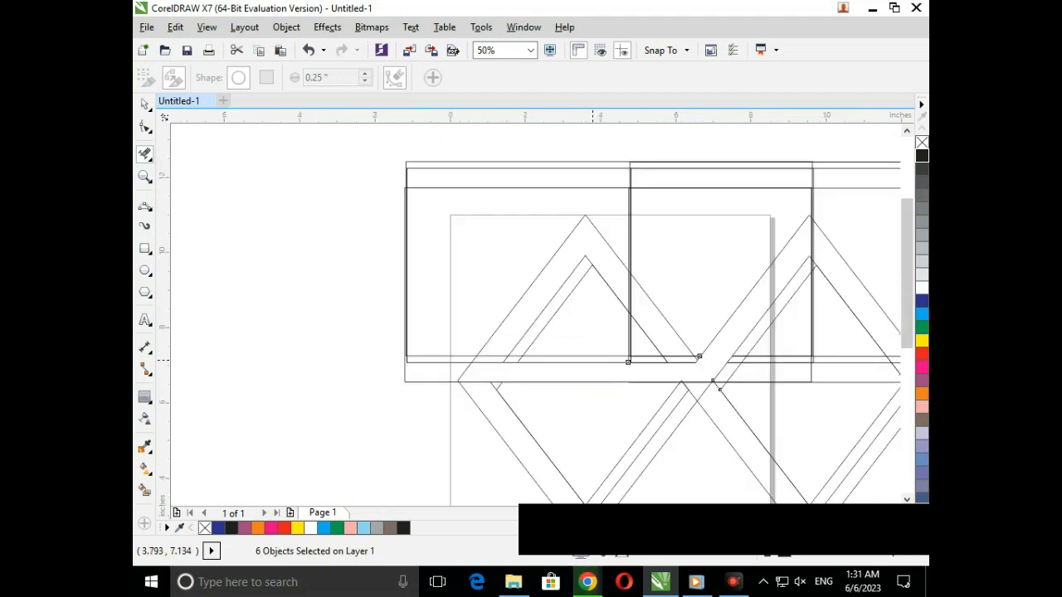
scroll(719, 390, "down", 1)
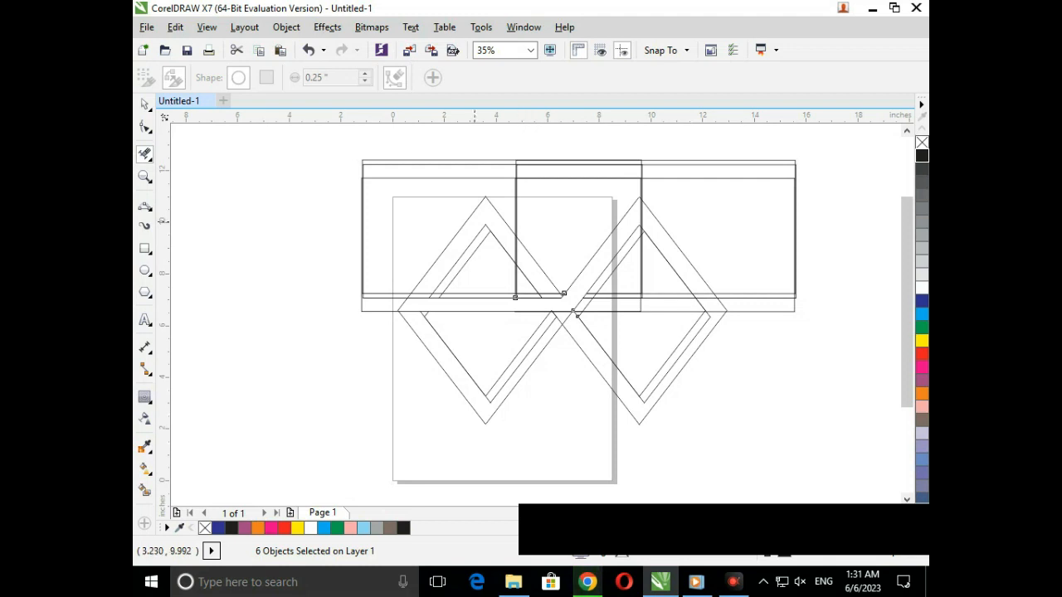
key("F2")
mouse_move(475, 222)
left_mouse_down()
mouse_move(548, 300)
mouse_move(596, 283)
mouse_move(590, 323)
left_mouse_up()
key("F3")
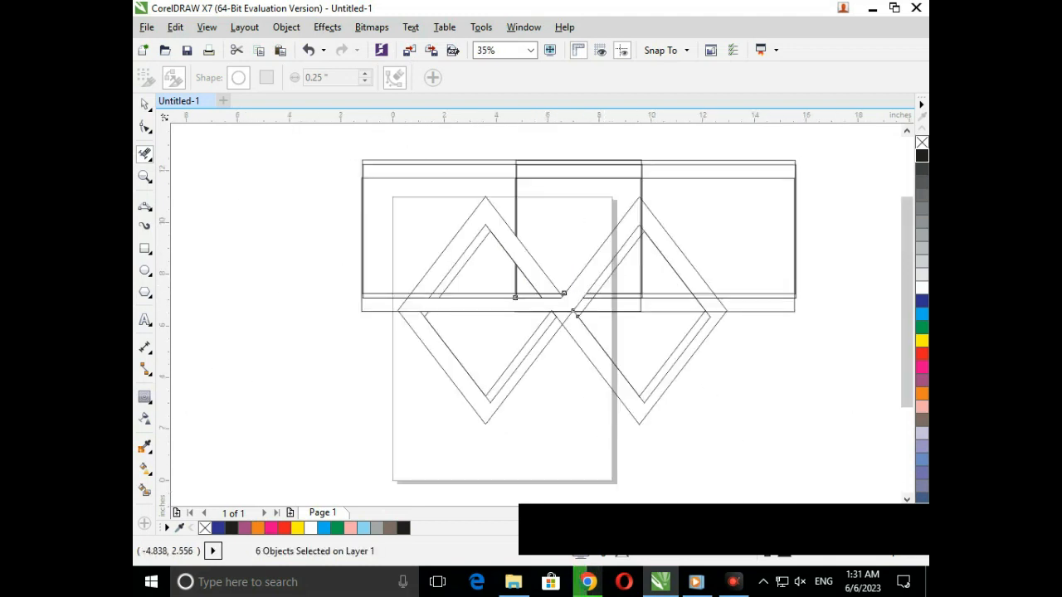
Smart-fill the first diamond's upper band, the strip beneath it and both upper sides of the second diamond with blue.
left_click(144, 490)
left_click(434, 274)
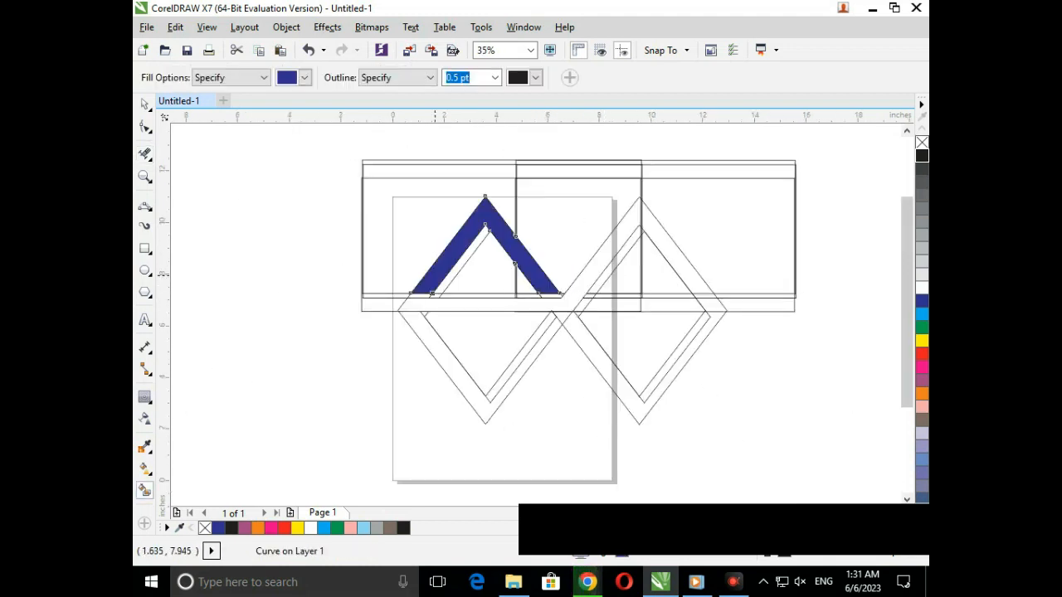
left_click(560, 305)
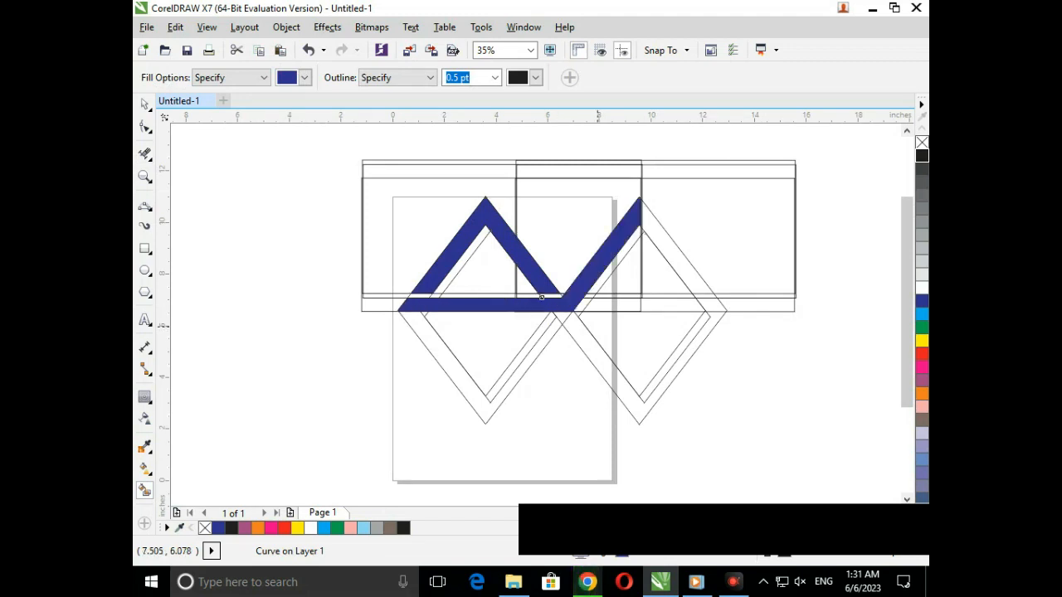
left_click(642, 229)
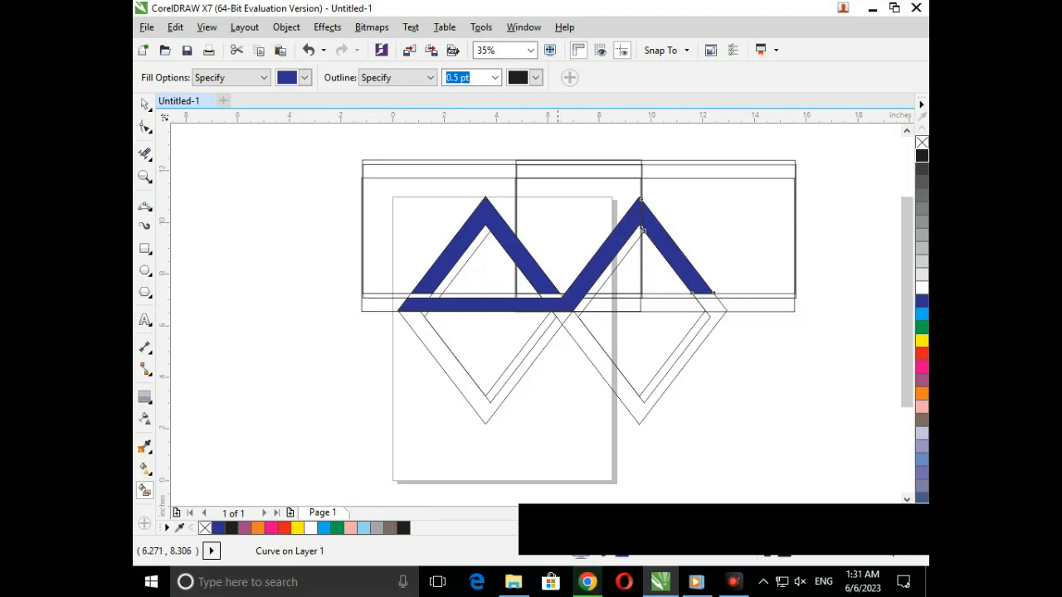
scroll(761, 319, "up", 3)
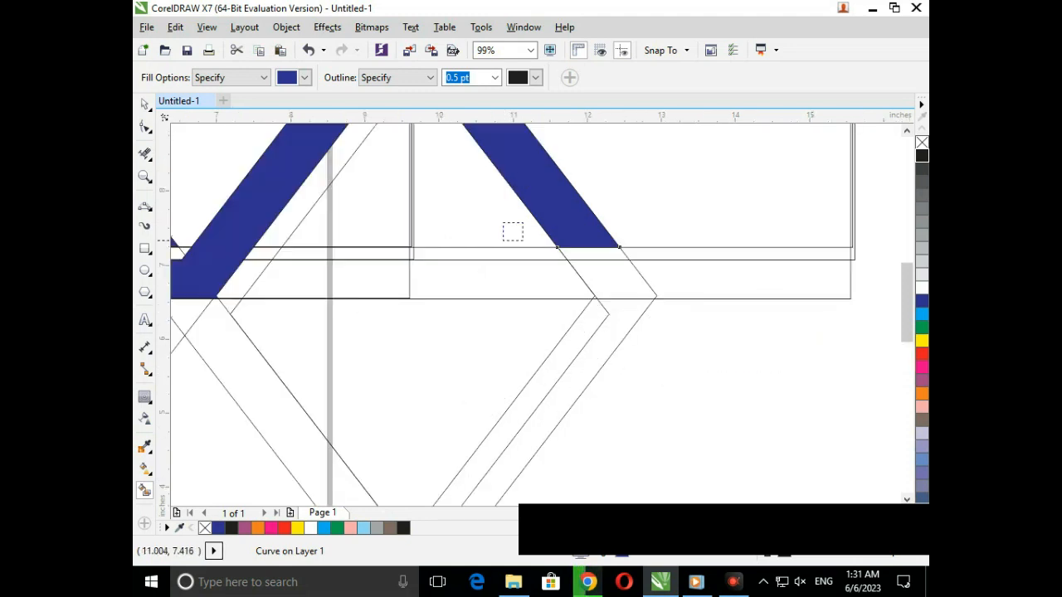
scroll(513, 233, "down", 3)
Draw a tall narrow rectangle beside the second blue peak and a shorter one about 0.57 by 2.35 in to its right.
left_click(145, 249)
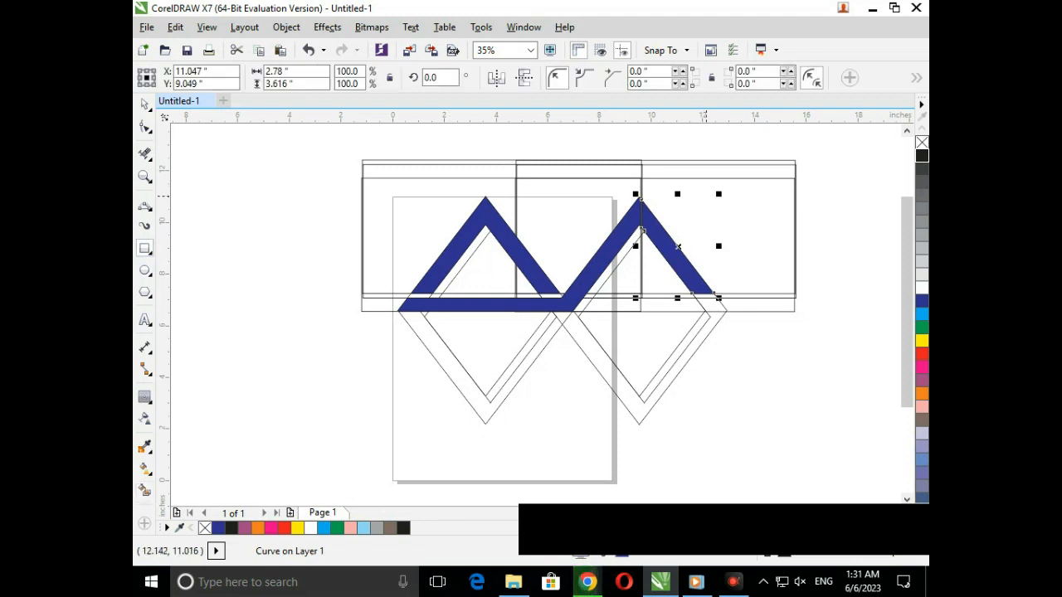
left_click_drag(719, 295, 772, 249)
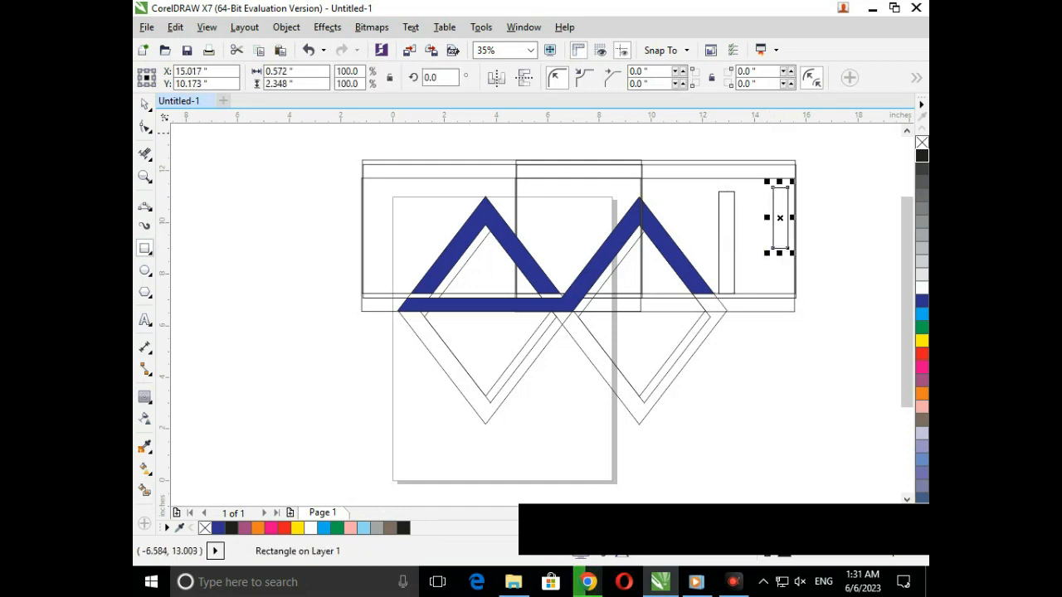
left_click(144, 126)
left_click(144, 105)
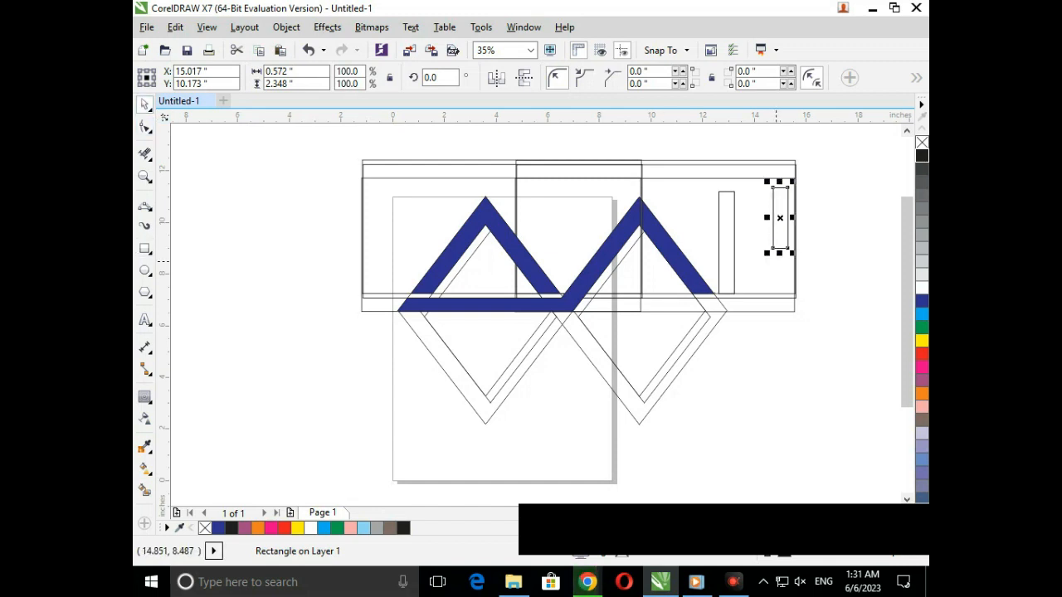
Try skewing the shorter rectangle so its lower end meets the tall bar.
left_click(774, 237)
left_click_drag(780, 255, 718, 265)
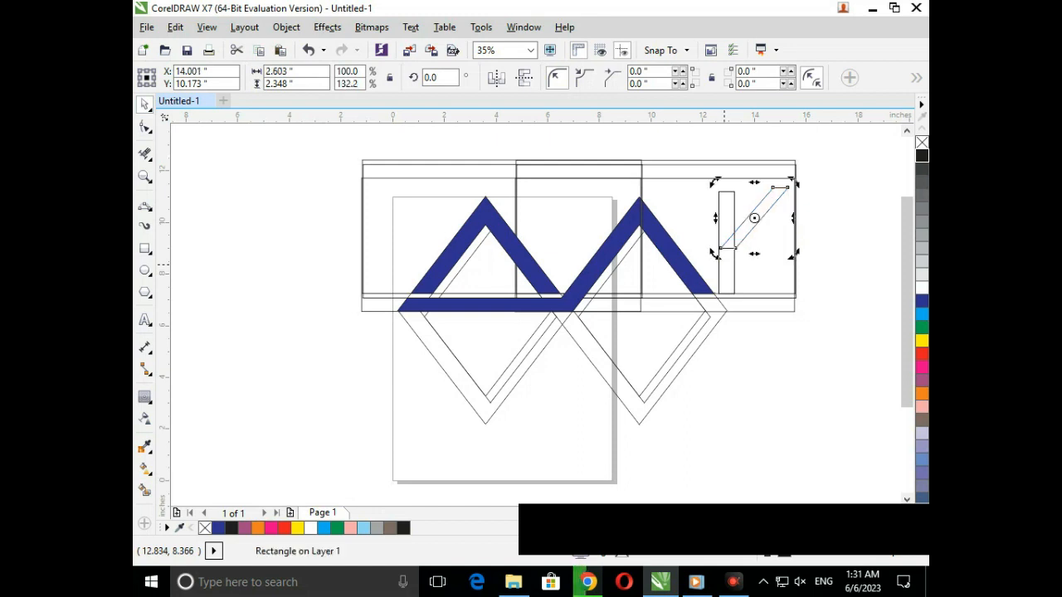
key("ctrl+z")
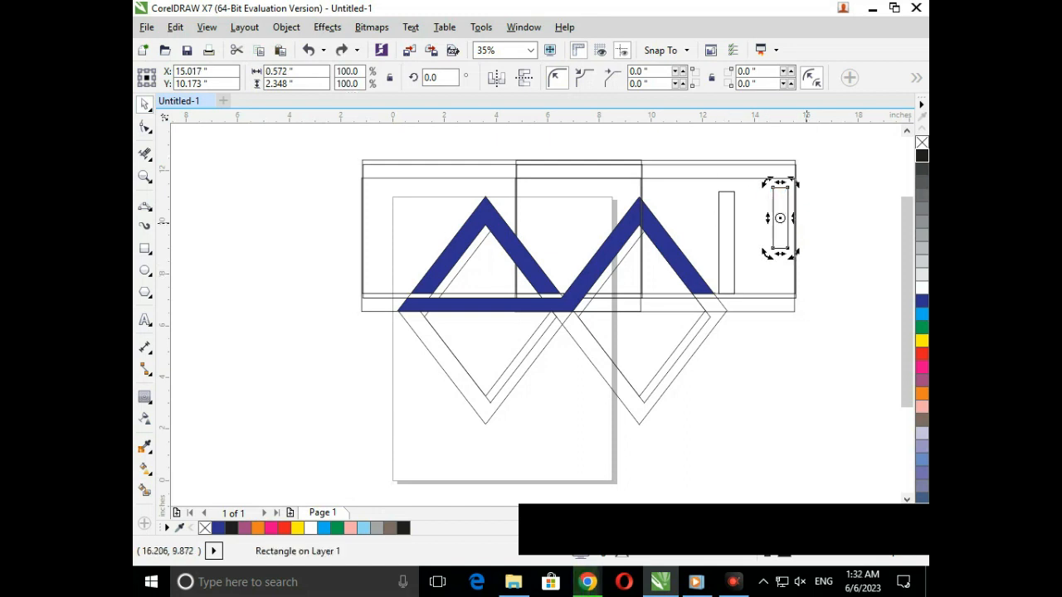
Widen the shorter rectangle to about 0.8 in and skew its lower end left across the tall bar as a diagonal stroke.
left_click_drag(767, 218, 774, 248)
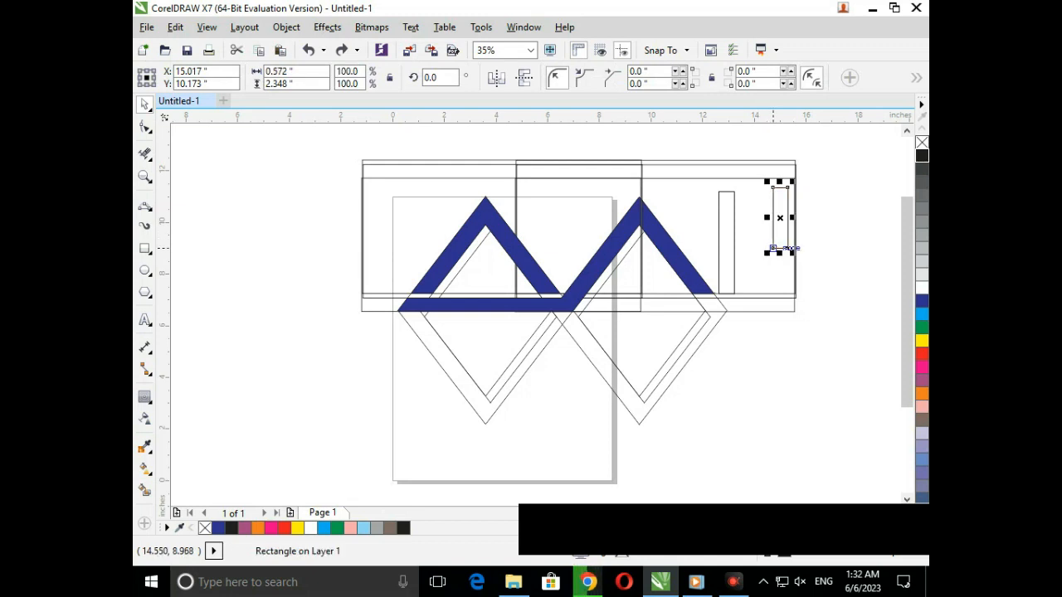
scroll(797, 207, "up", 5)
left_click_drag(593, 280, 565, 280)
left_click_drag(706, 279, 714, 280)
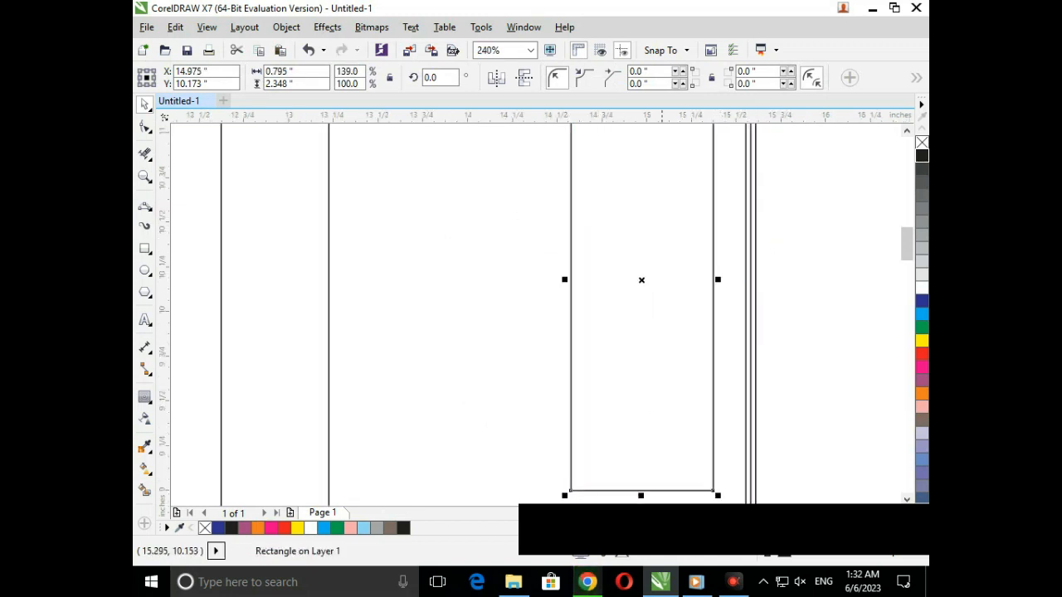
scroll(770, 238, "down", 5)
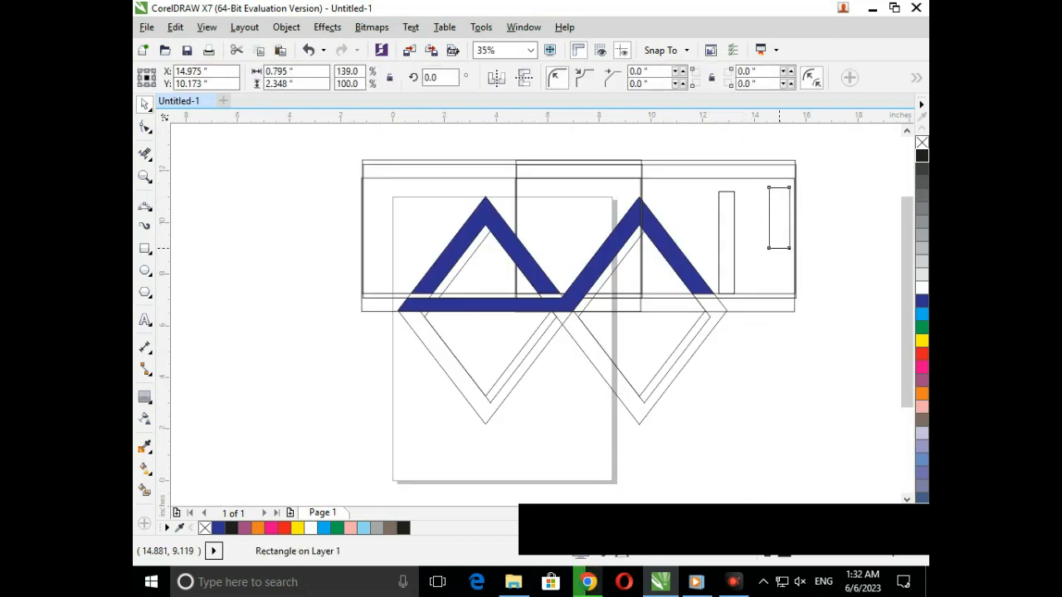
left_click_drag(771, 247, 717, 247)
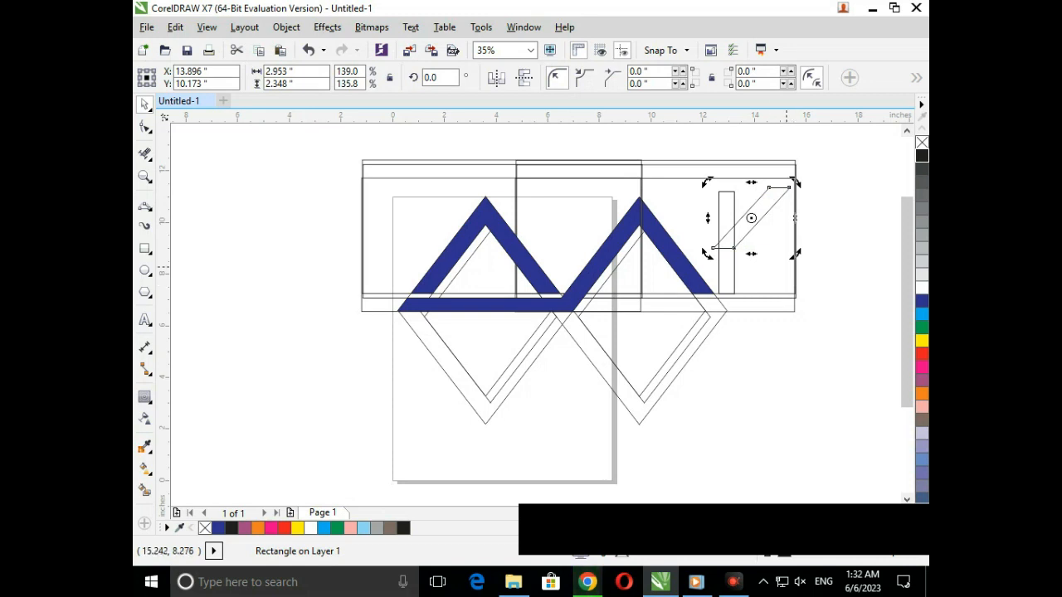
Add a vertically mirrored copy of the diagonal stroke as the K's lower leg and shift the upper stroke slightly down and left.
left_click(770, 198)
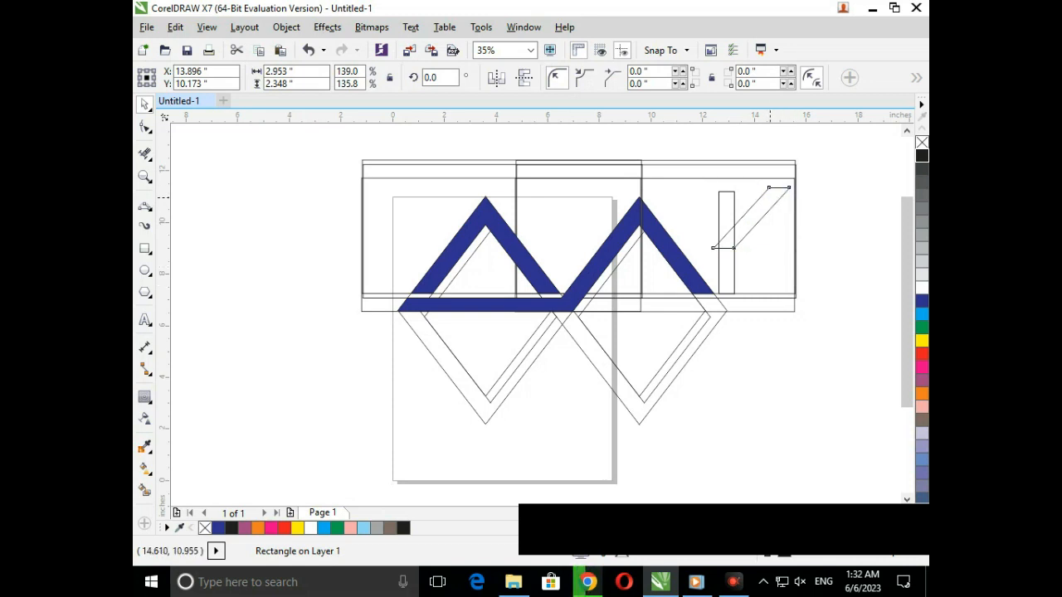
left_click_drag(751, 184, 776, 293)
right_click(766, 266)
key("ctrl+z")
left_click(787, 233)
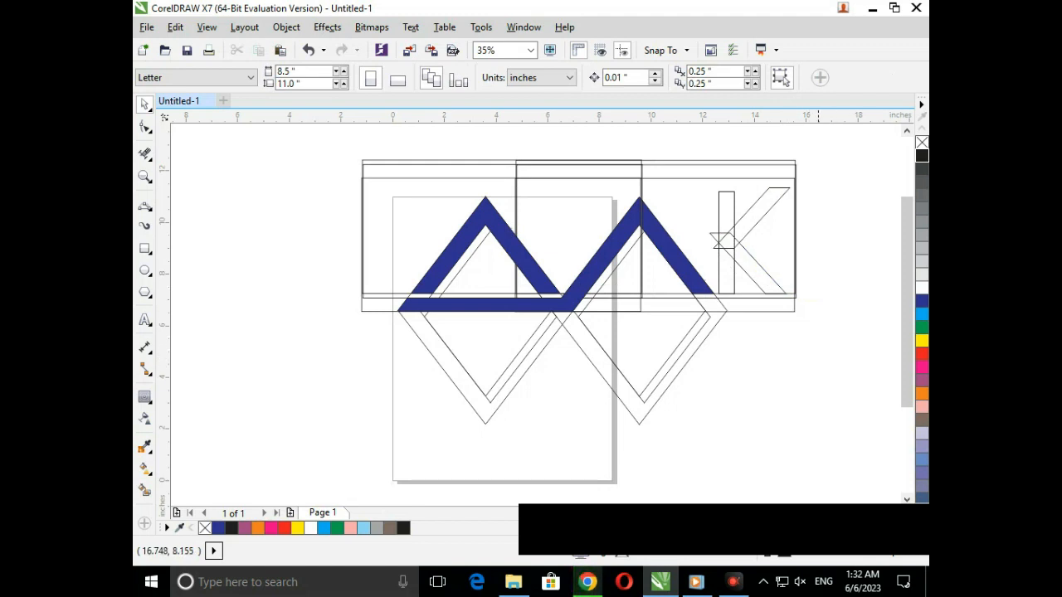
left_click(757, 214)
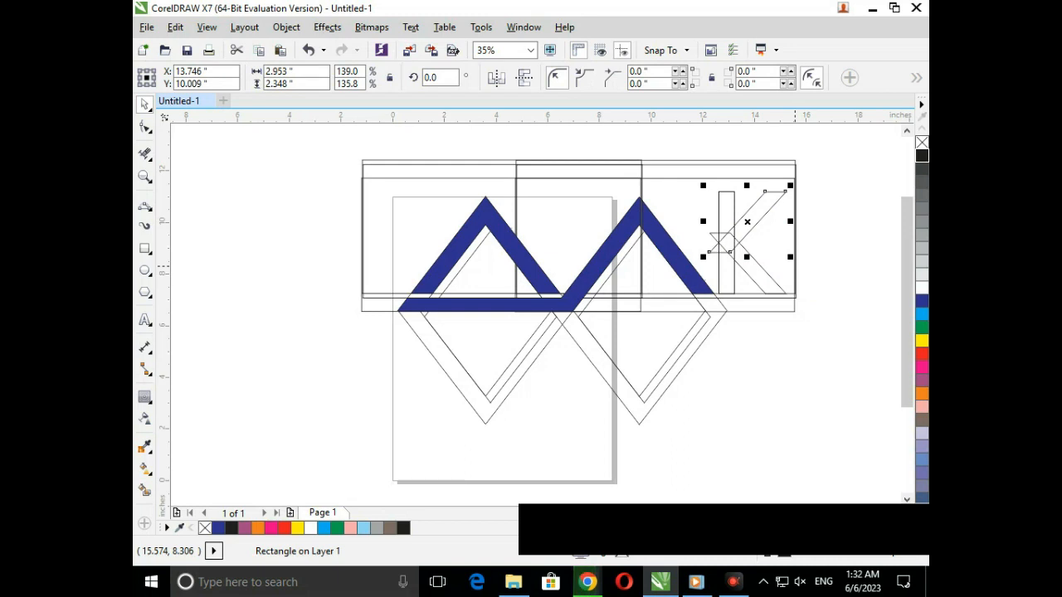
Nudge the K's upper stroke down and delete the overlapping line segments inside the K's junction with the Virtual Segment Delete tool.
key("Down")
left_click(833, 346)
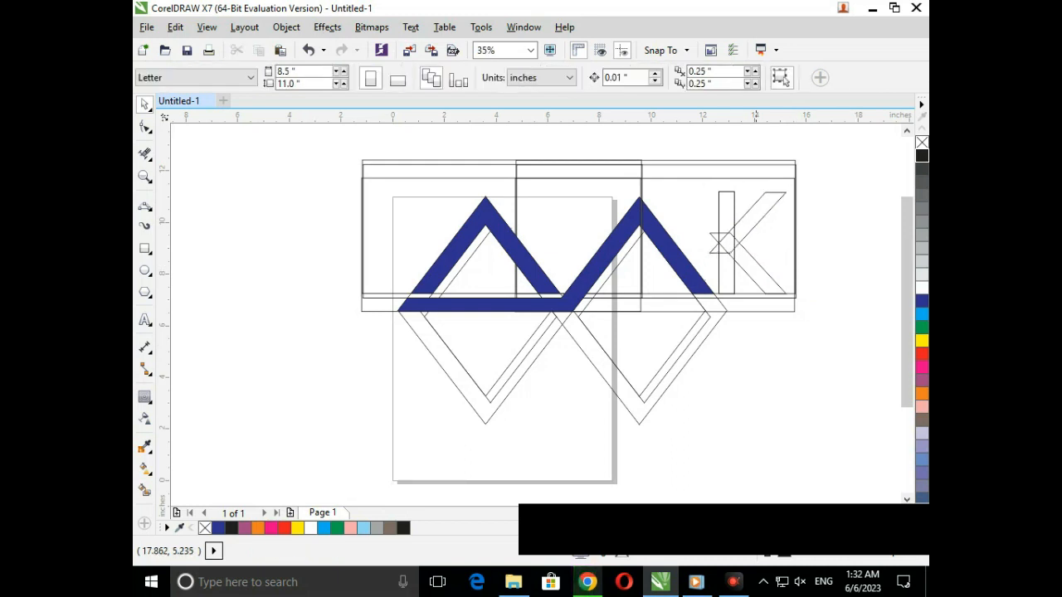
key("F2")
left_click_drag(679, 214, 772, 280)
left_click(145, 155)
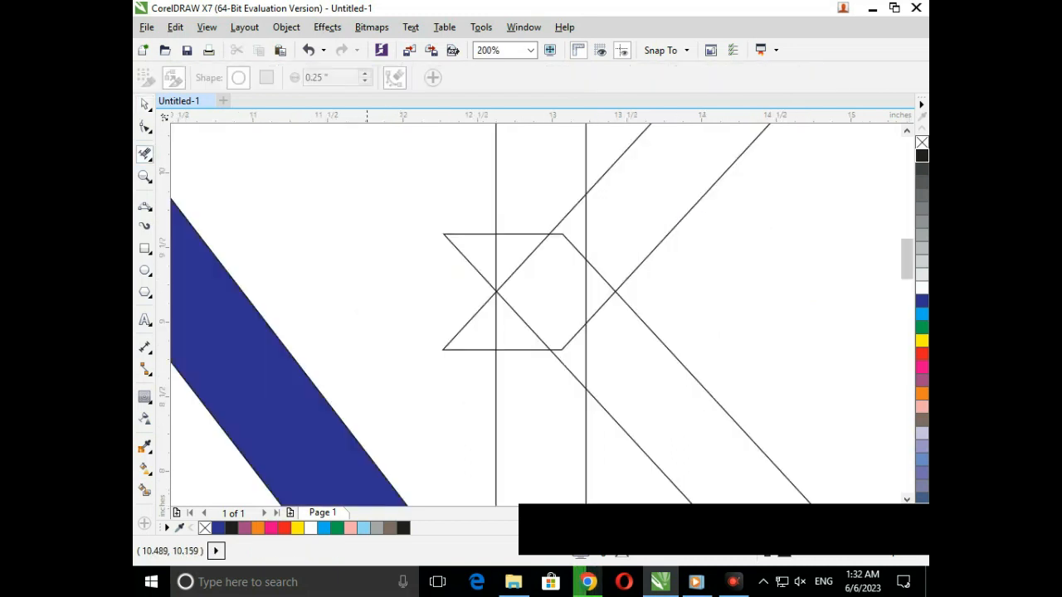
left_click_drag(463, 228, 483, 359)
mouse_move(534, 221)
left_mouse_down()
mouse_move(534, 363)
mouse_move(560, 365)
left_mouse_up()
left_click(586, 342)
left_click_drag(595, 321, 576, 317)
left_click_drag(610, 271, 580, 279)
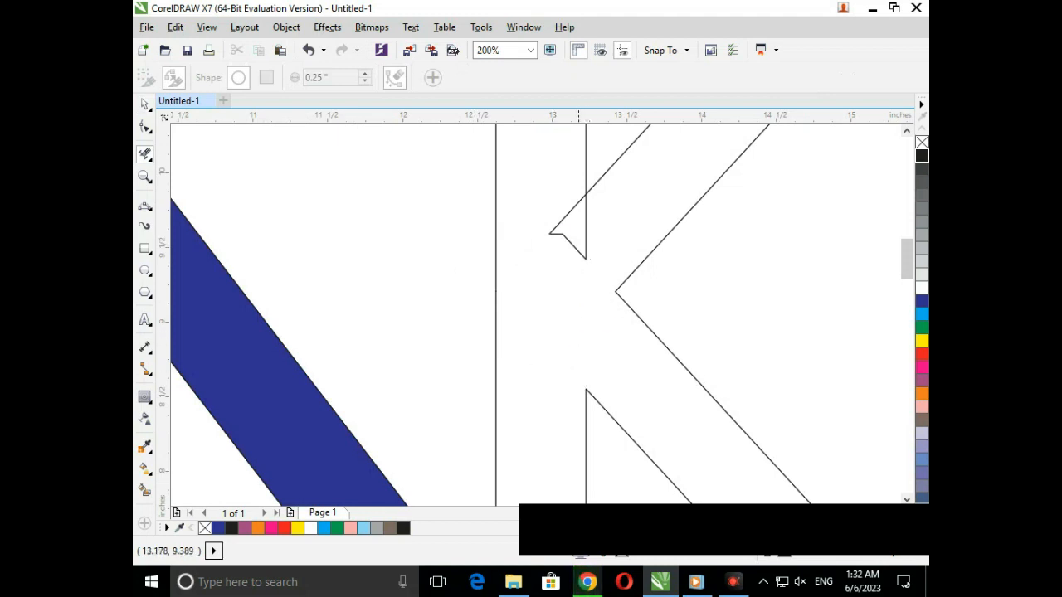
left_click_drag(611, 245, 579, 265)
left_click(561, 220)
Delete the construction line segments crossing beneath the K's stem and around the second diamond's right corner.
scroll(615, 311, "down", 3)
scroll(780, 314, "up", 3)
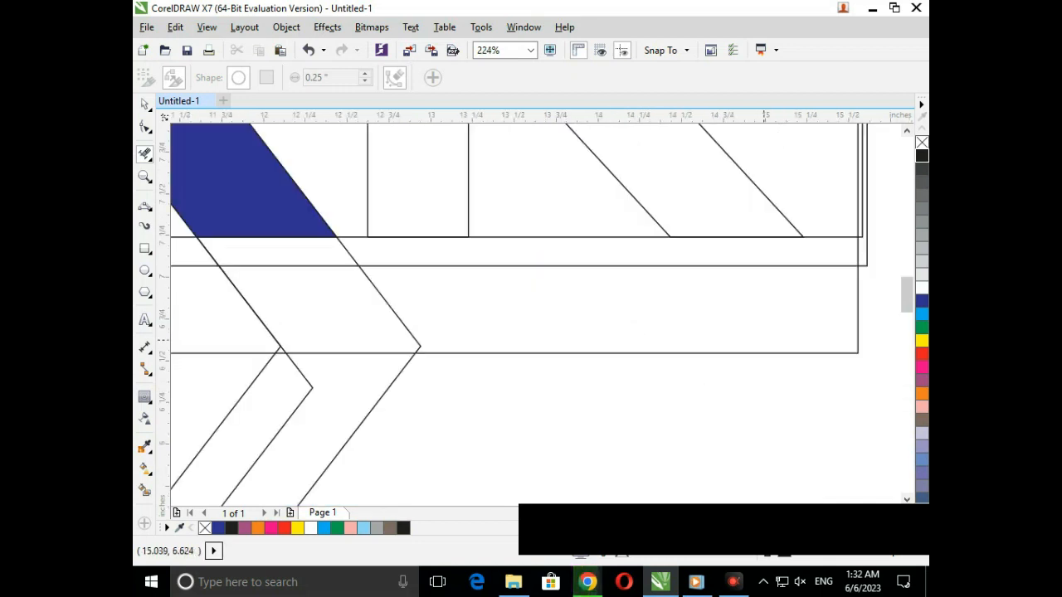
left_click_drag(408, 235, 402, 289)
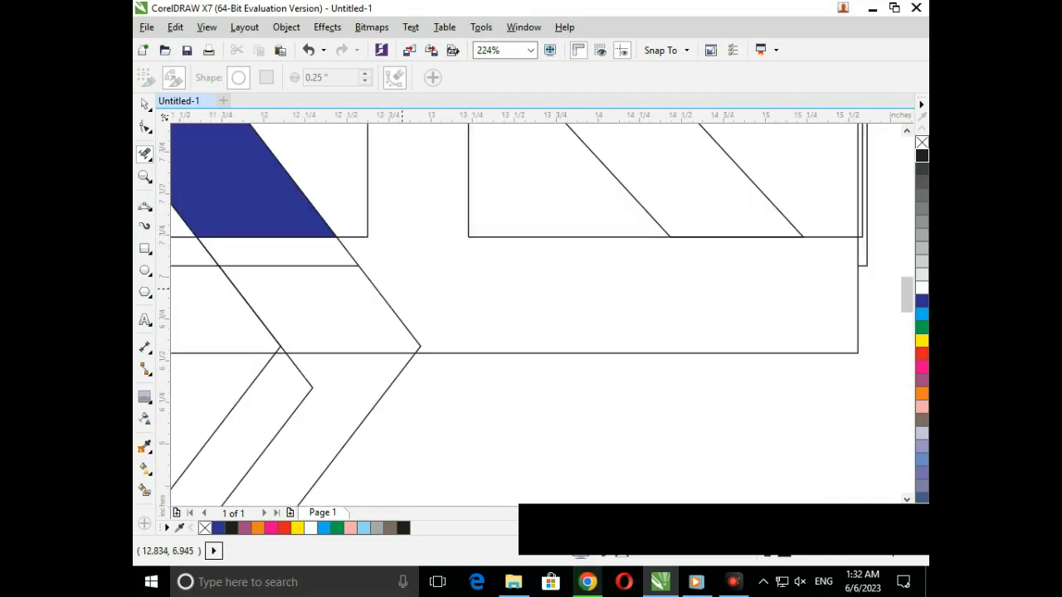
scroll(325, 307, "down", 3)
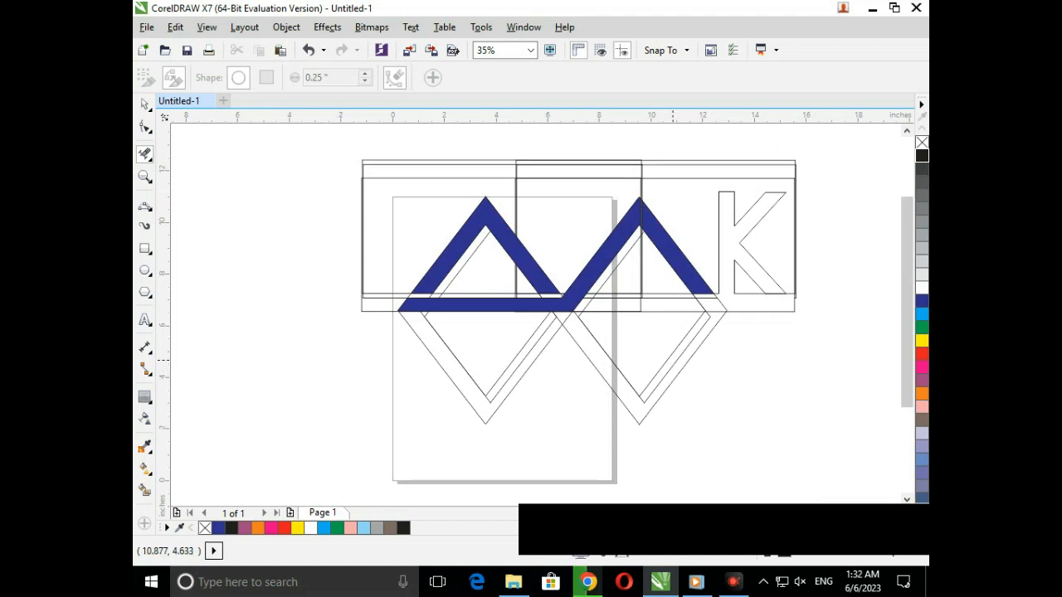
scroll(618, 336, "up", 3)
left_click(690, 321)
left_click(795, 303)
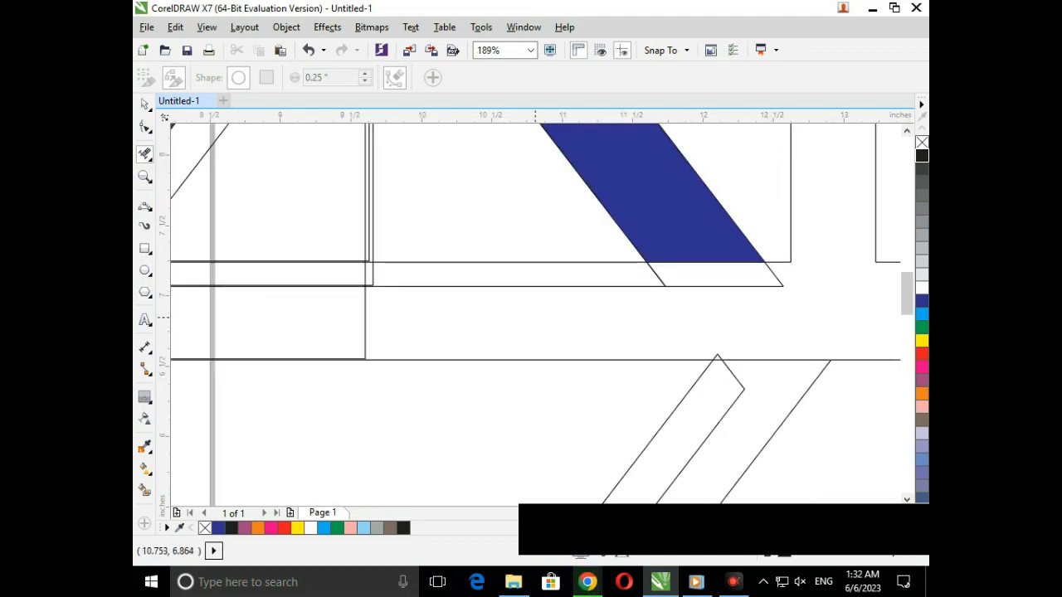
Smart-fill the K with its base bar and the adjoining strip under the second peak in blue with a 0.5 pt outline.
scroll(672, 334, "down", 3)
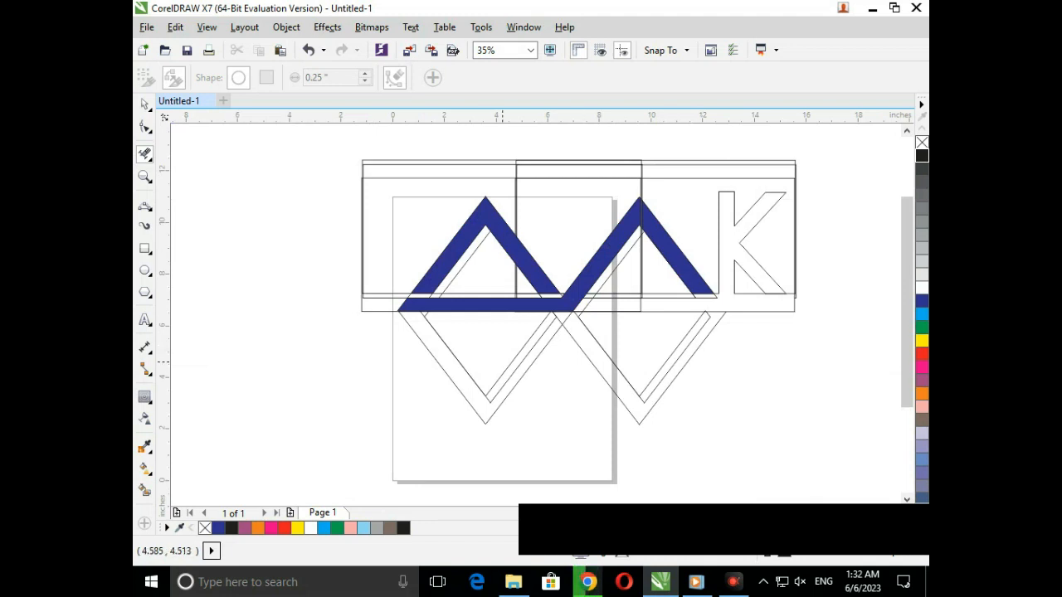
left_click(145, 490)
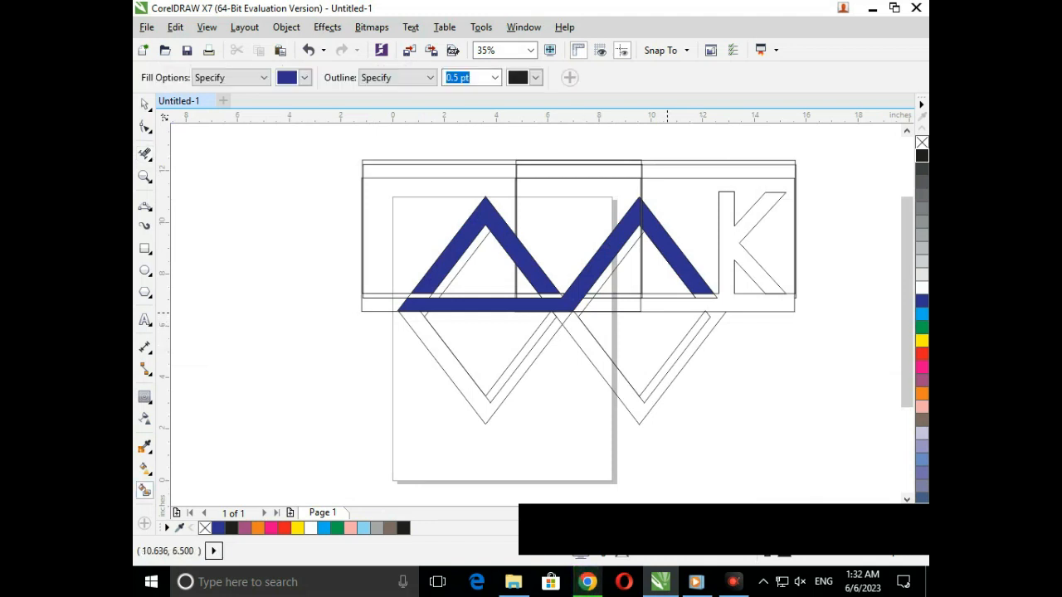
left_click(668, 309)
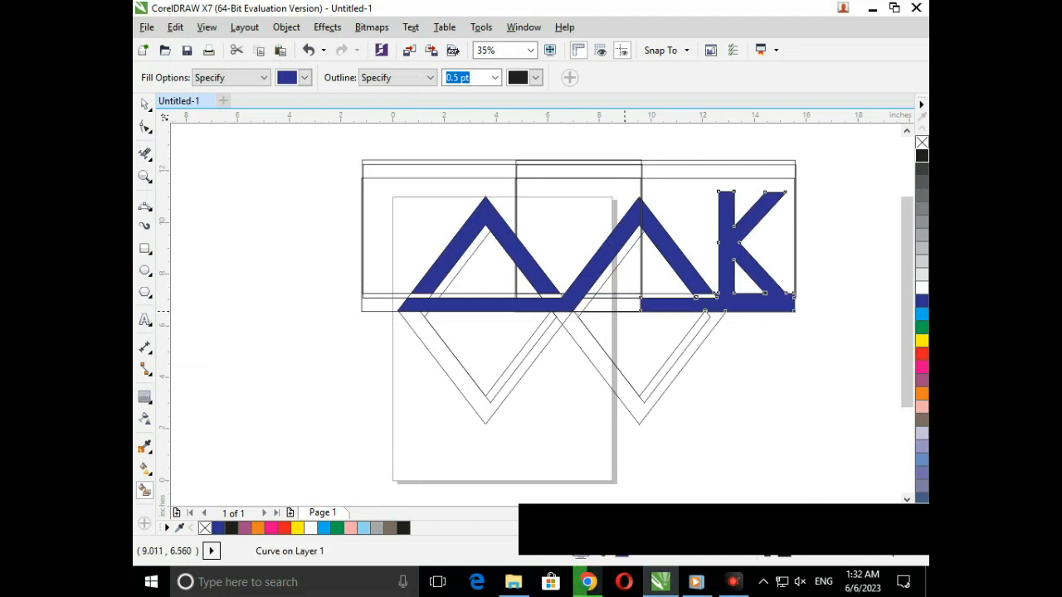
left_click(618, 305)
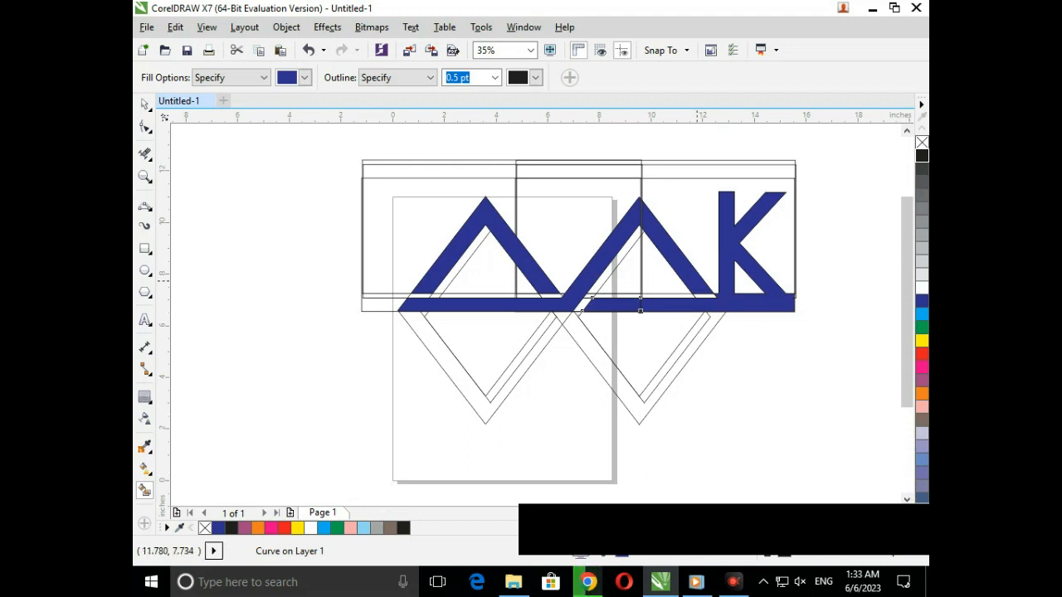
Move the stray node beside the K's stem to square the inner corner between the stem and the base bar.
scroll(738, 282, "up", 5)
left_click(145, 127)
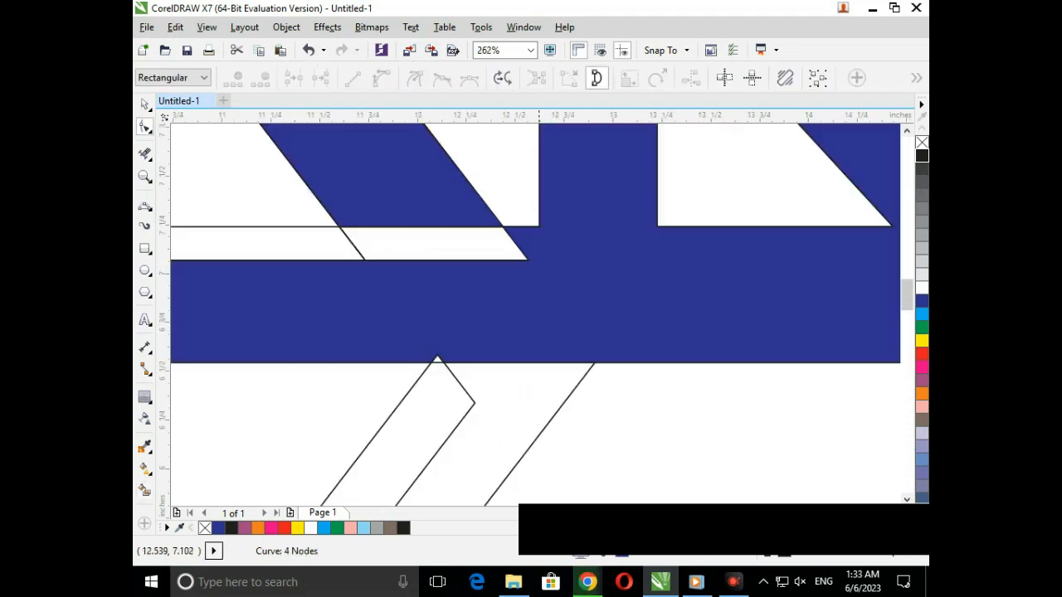
left_click_drag(501, 225, 539, 260)
key("F3")
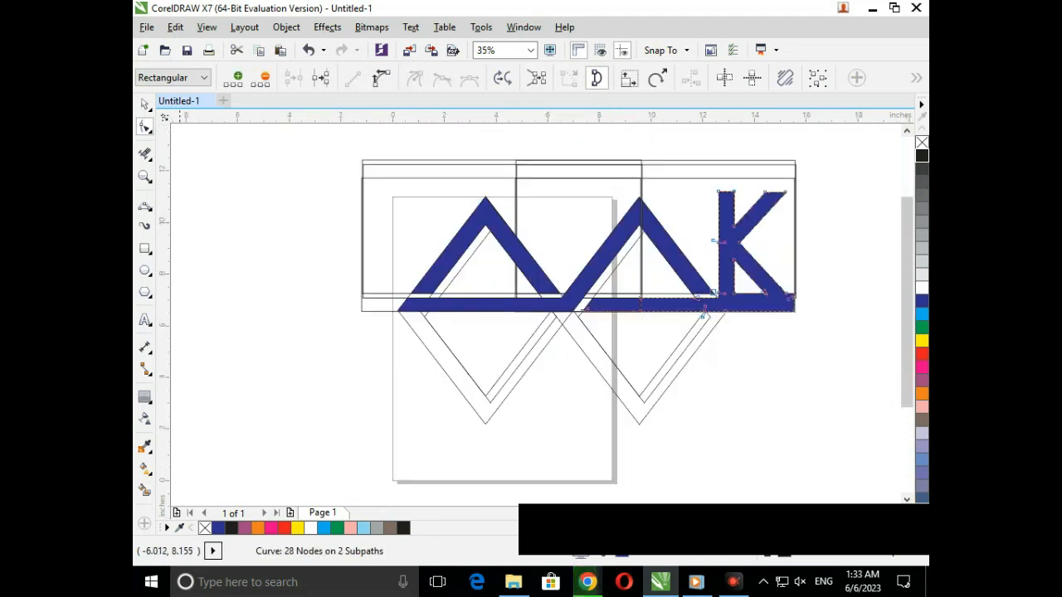
left_click(144, 105)
left_click(614, 440)
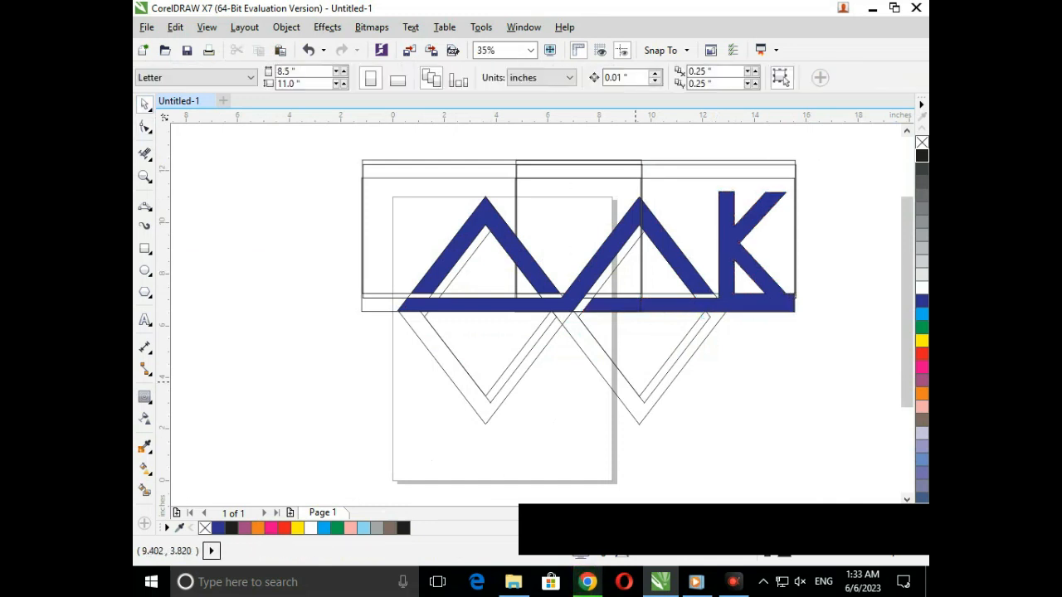
scroll(512, 253, "down", 1)
scroll(668, 278, "up", 3)
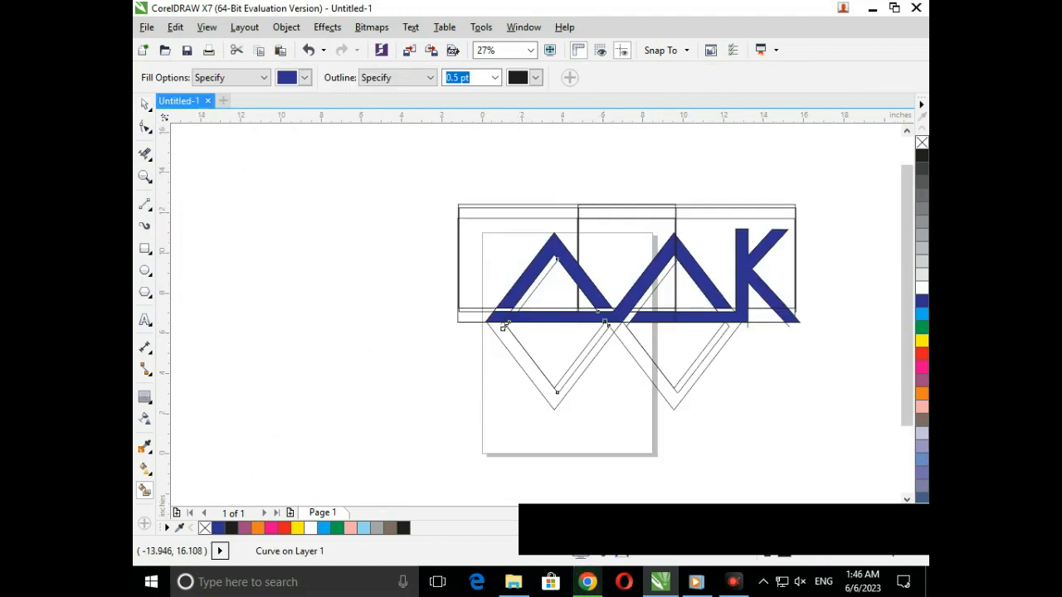
Select the whole drawing and start a new object search limited to objects with a uniform color fill.
left_click(145, 105)
left_click(388, 186)
left_click_drag(388, 186, 813, 426)
left_click(175, 27)
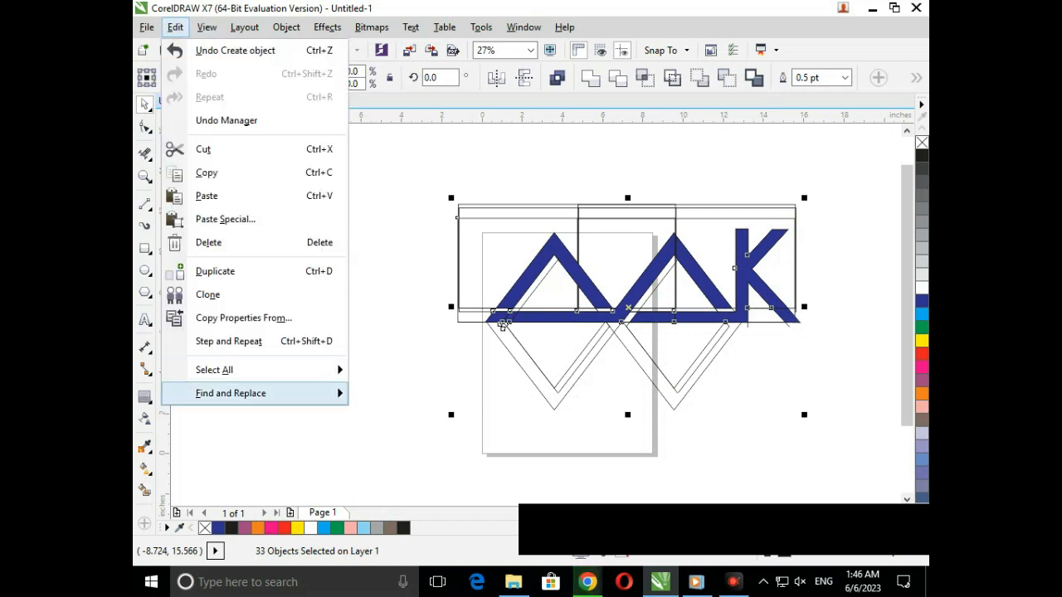
mouse_move(266, 393)
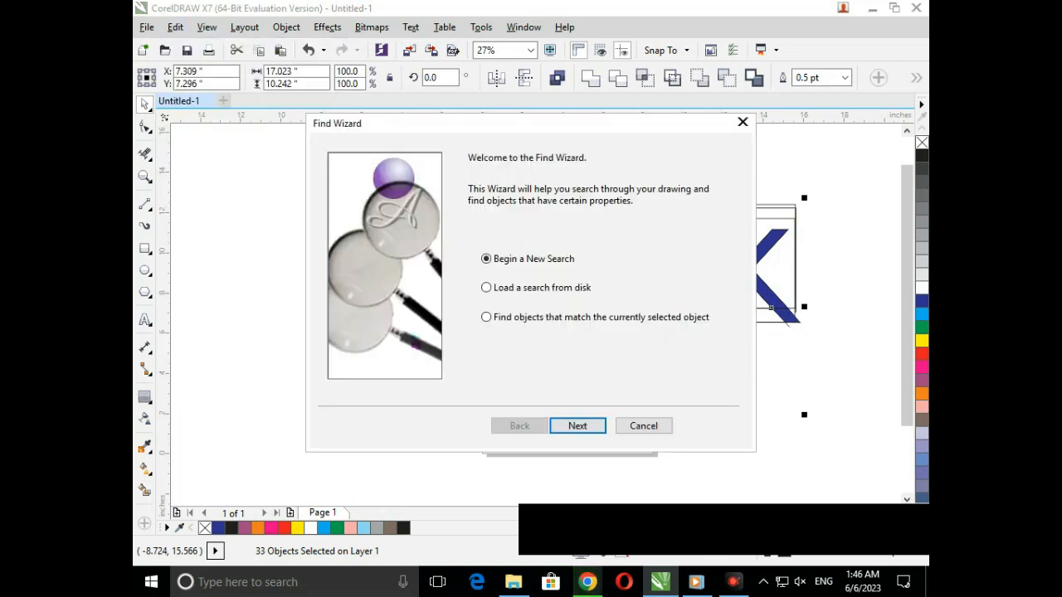
left_click(264, 393)
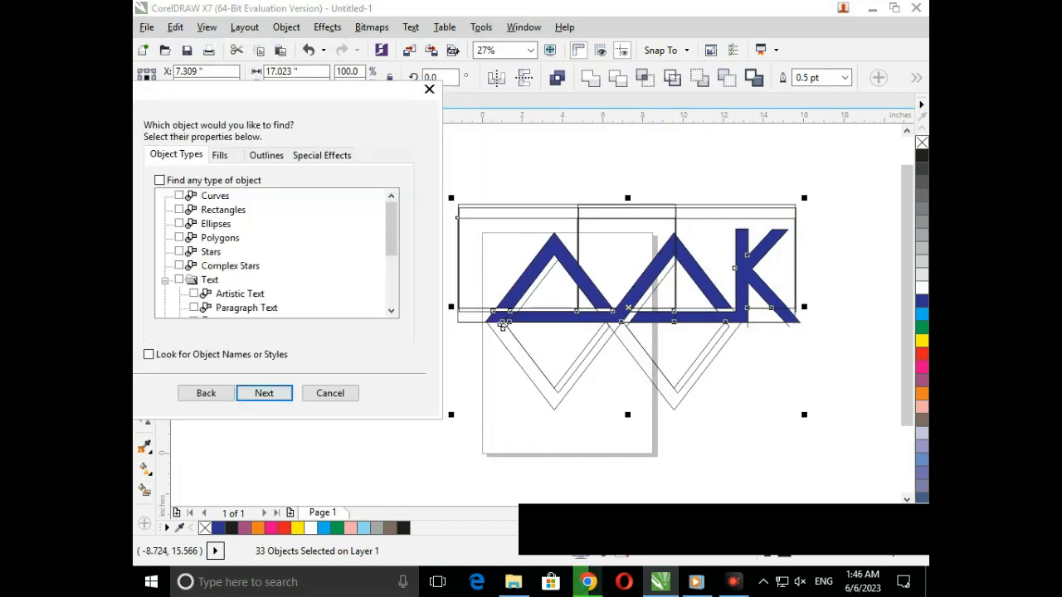
left_click(234, 156)
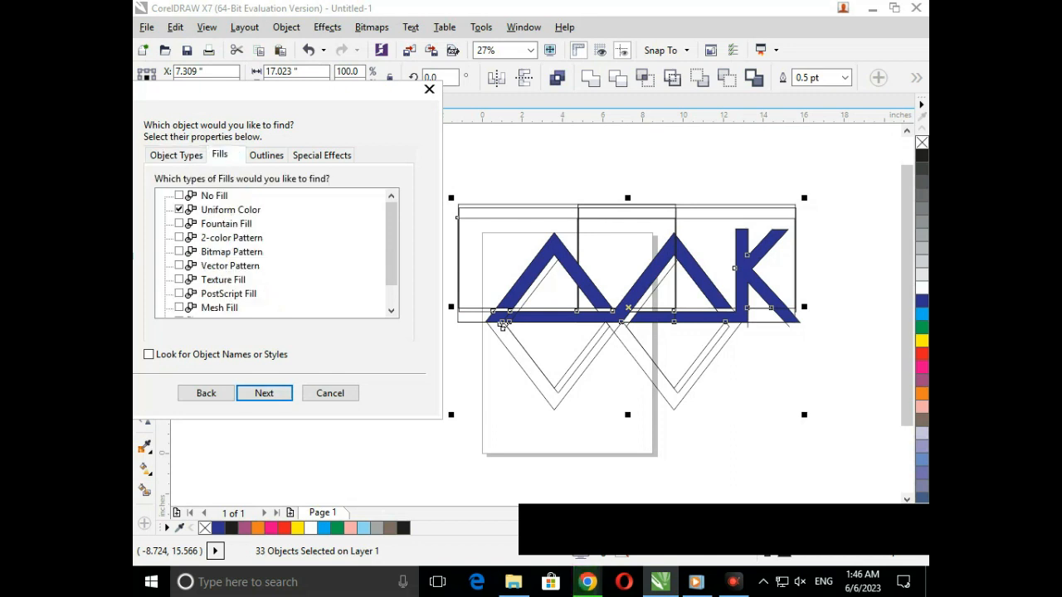
key("Return")
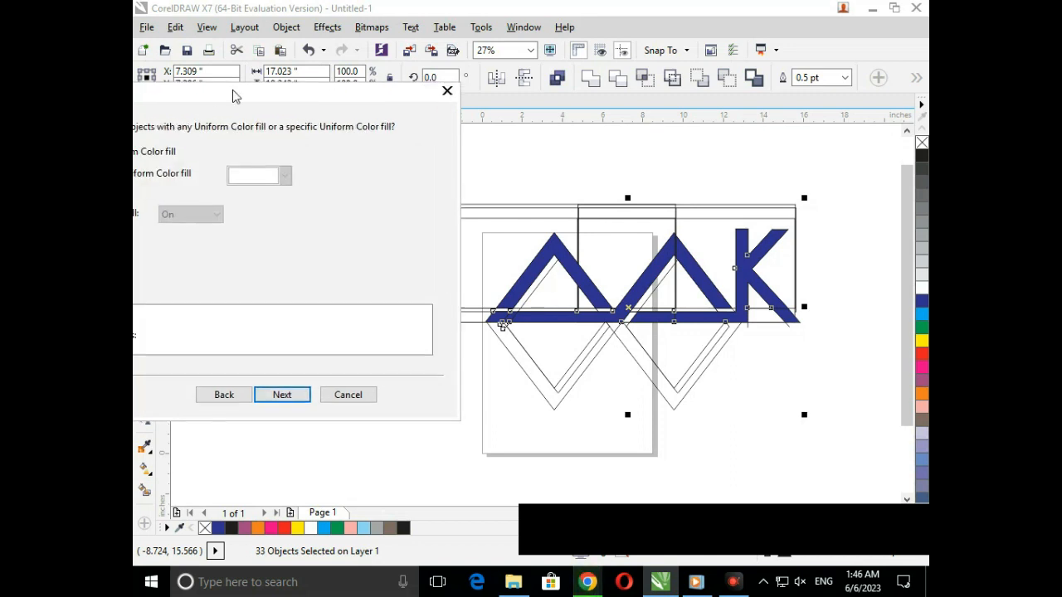
Select all objects with the specific uniform fill C:100 M:100 Y:0 K:0 through the Find Wizard.
left_click(160, 176)
left_click(349, 179)
left_click(318, 298)
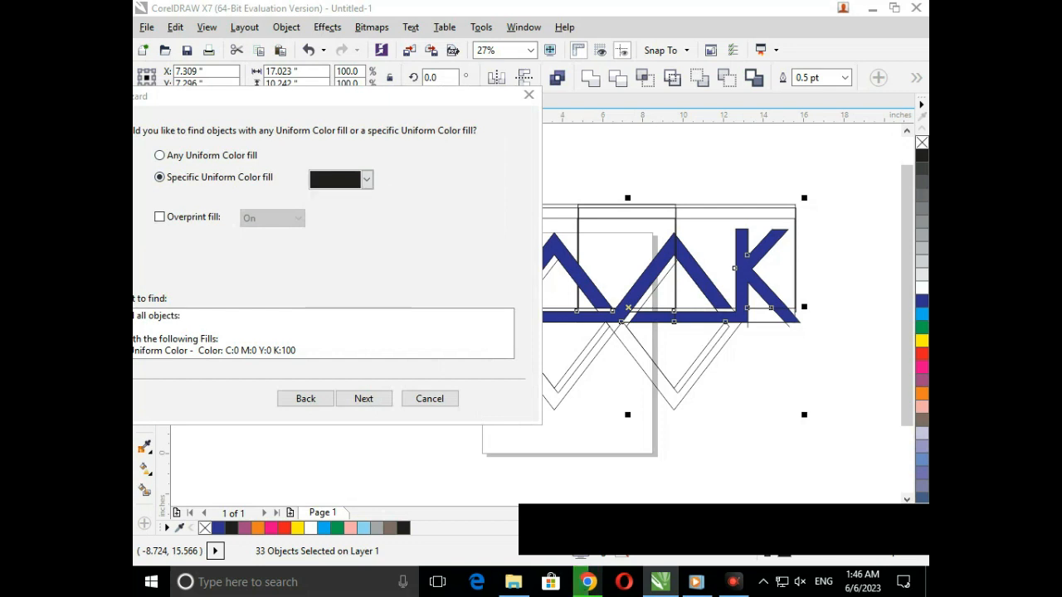
left_click(648, 315)
left_click(363, 399)
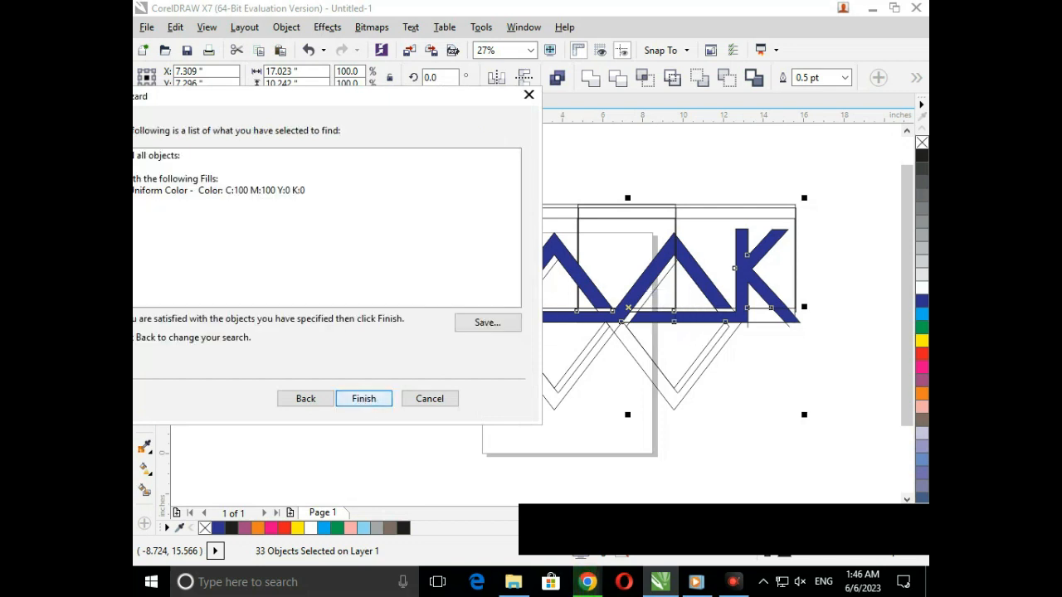
left_click(363, 399)
left_click(560, 292)
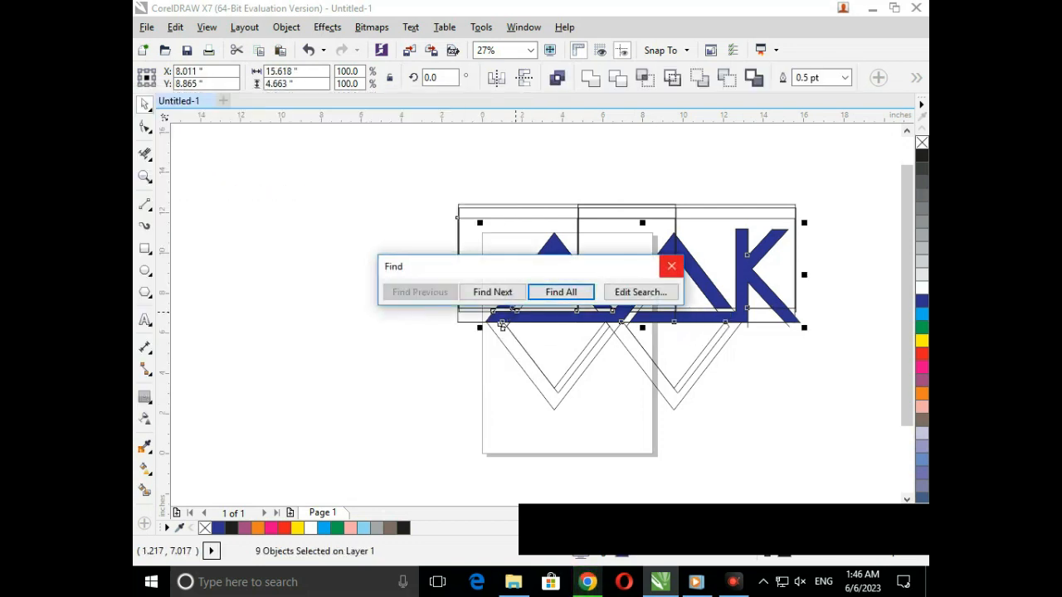
left_click(672, 265)
Move the selected blue pieces left, clear of the construction outlines, and delete all the remaining outlines.
left_click_drag(644, 292, 292, 260)
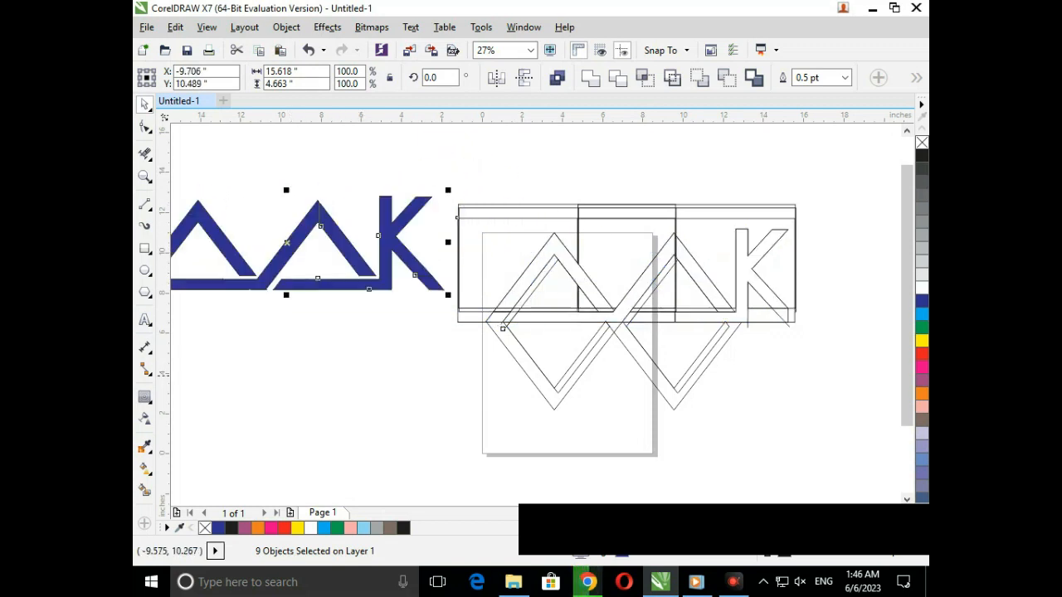
left_click_drag(870, 434, 434, 166)
key("Delete")
scroll(500, 263, "down", 1)
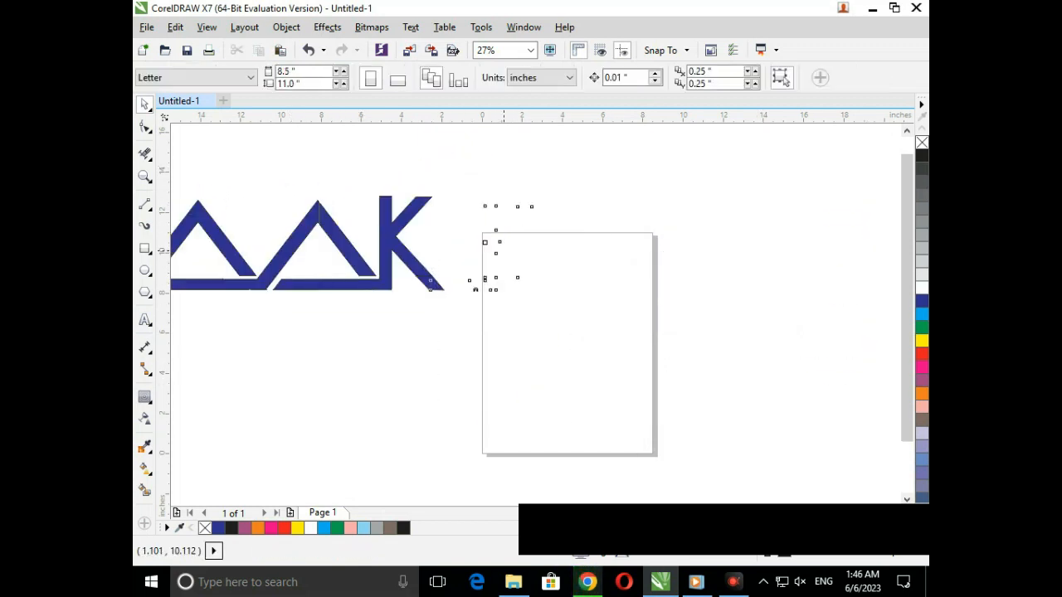
right_click(501, 263)
key("Escape")
Select the complete blue lettering and move it right until the K overlaps the page's left edge.
left_click_drag(176, 171, 554, 319)
left_click_drag(530, 285, 611, 316)
left_click(640, 377)
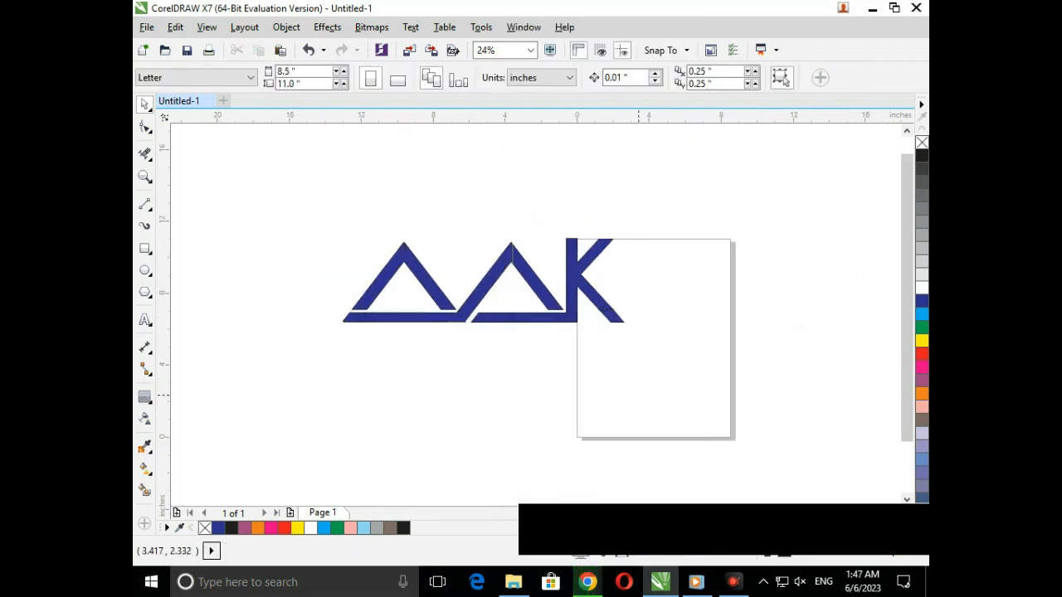
Move the second peak's right leg up and left against its other half to close the gap at the apex.
key("F2")
left_click_drag(254, 183, 726, 374)
left_click_drag(541, 237, 593, 313)
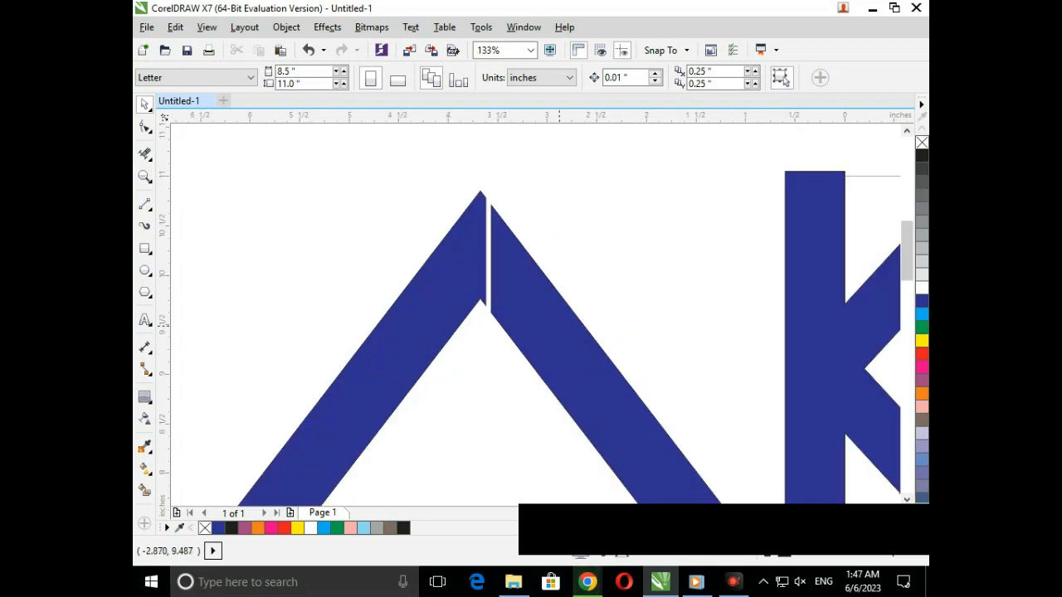
left_click(629, 384)
left_click_drag(629, 385, 622, 377)
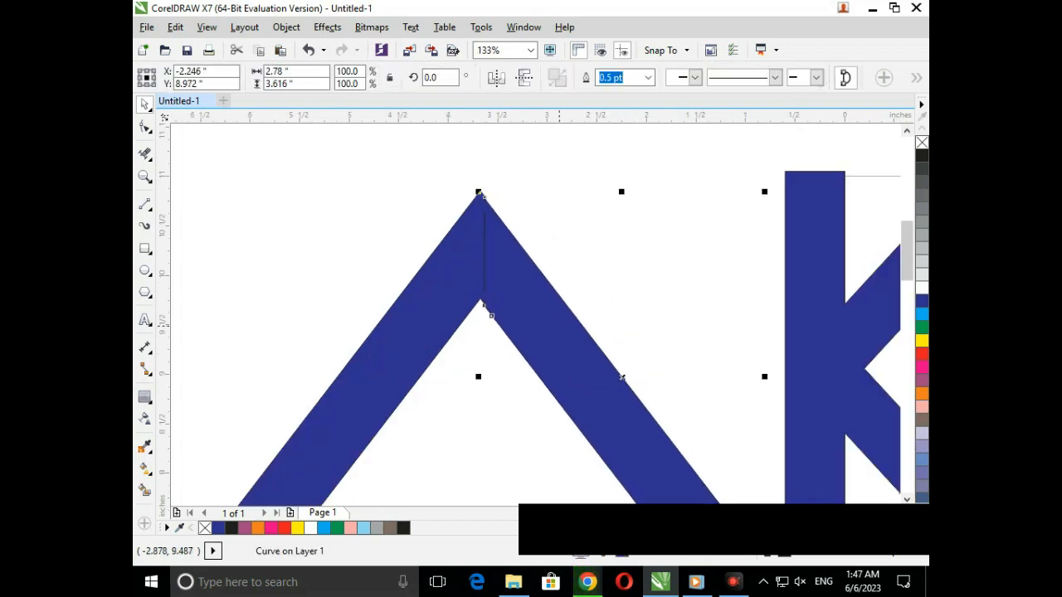
left_click(567, 276)
Fine-position the second peak's right leg so its outer edge lines up with the slope of the apex.
scroll(505, 185, "up", 3)
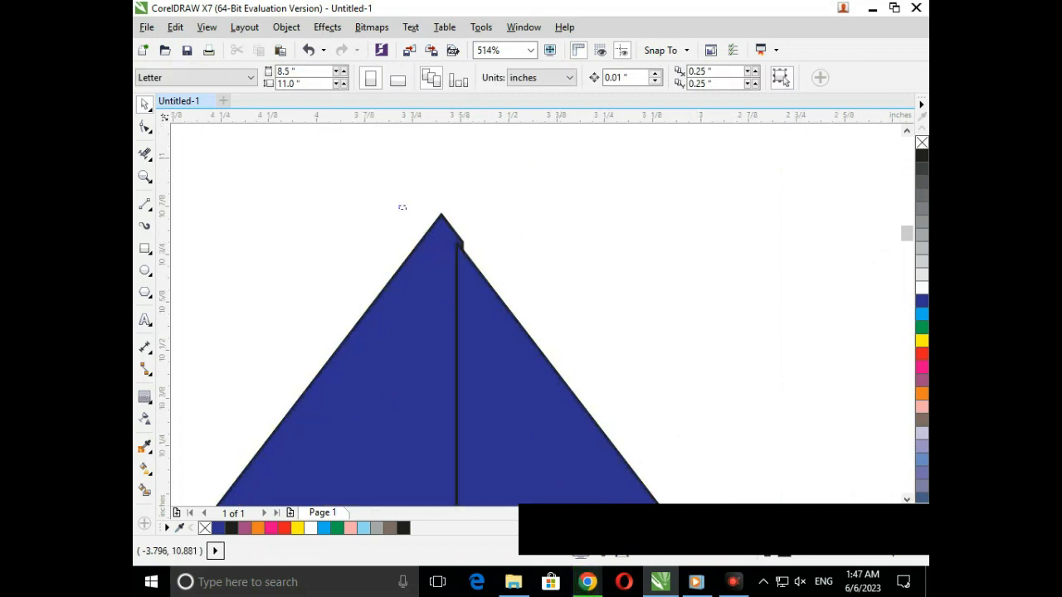
left_click(562, 375)
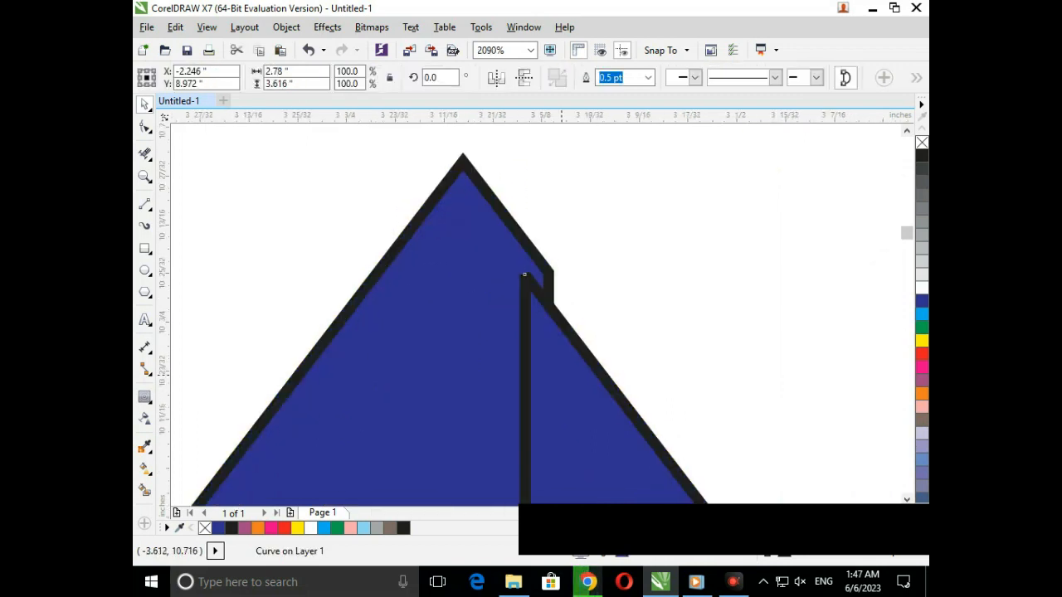
left_click_drag(524, 273, 551, 269)
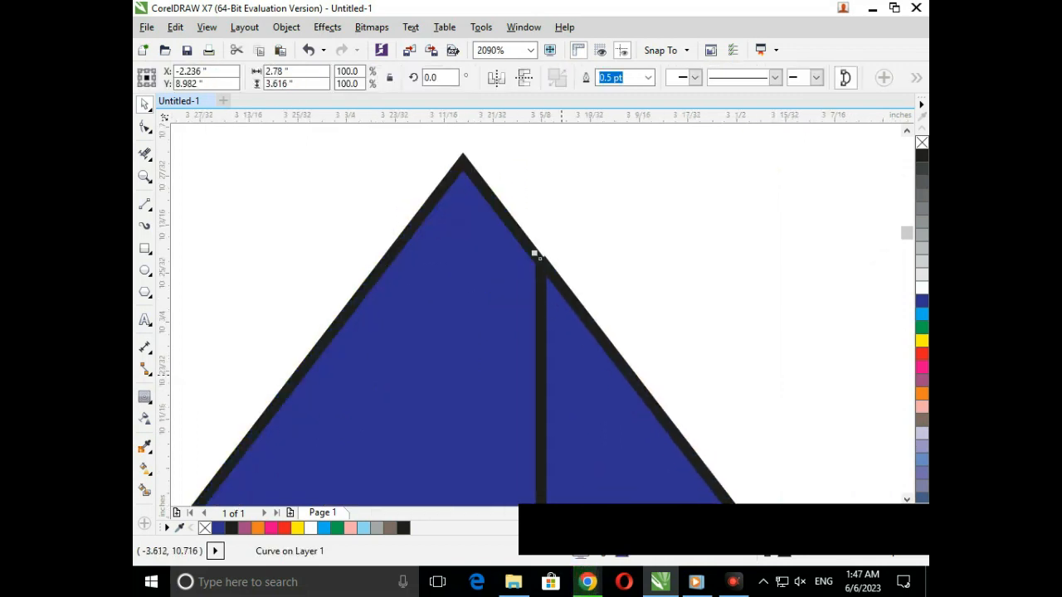
scroll(556, 274, "down", 6)
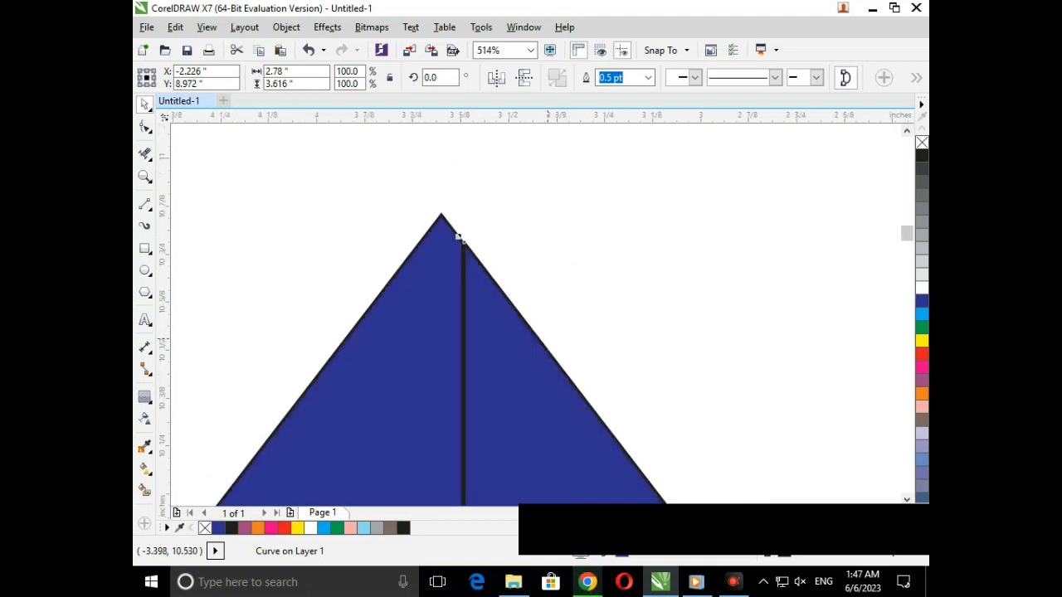
key("Escape")
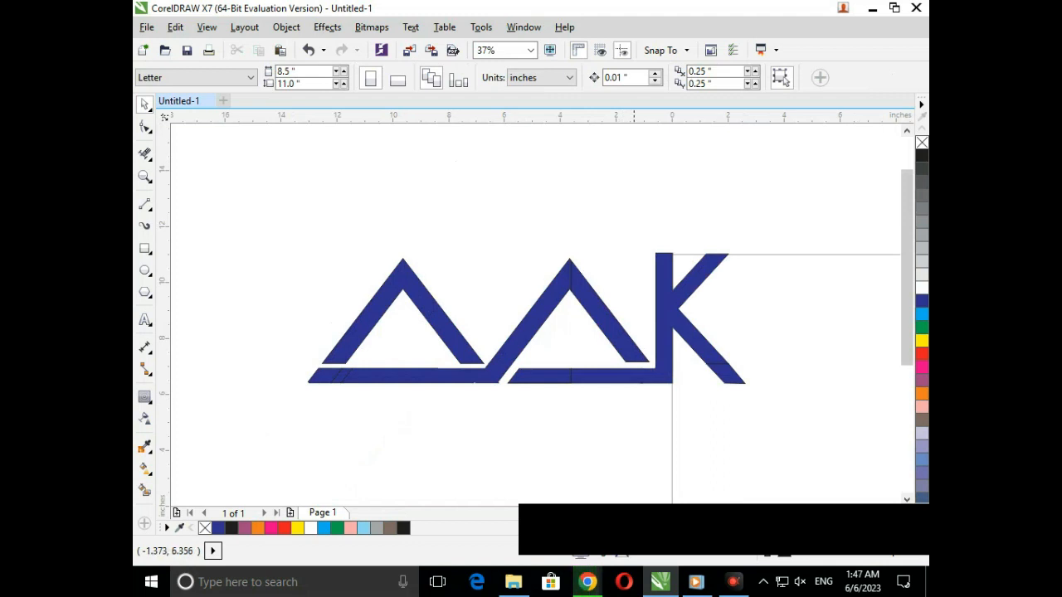
Place a horizontal guideline at Y 7.079 in just below the feet of the two peaks.
left_click_drag(633, 118, 683, 364)
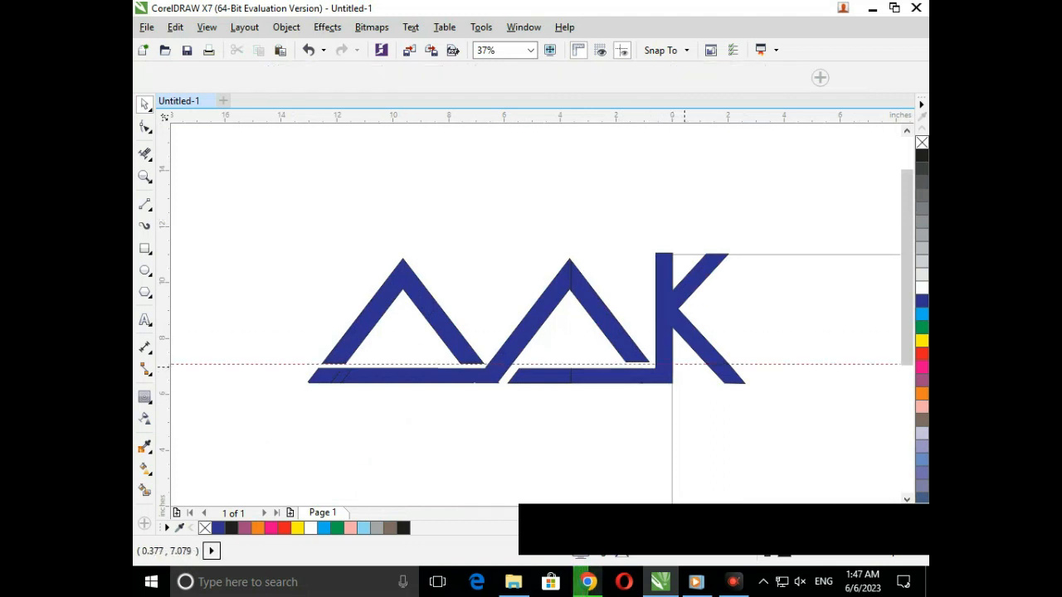
scroll(657, 380, "up", 3)
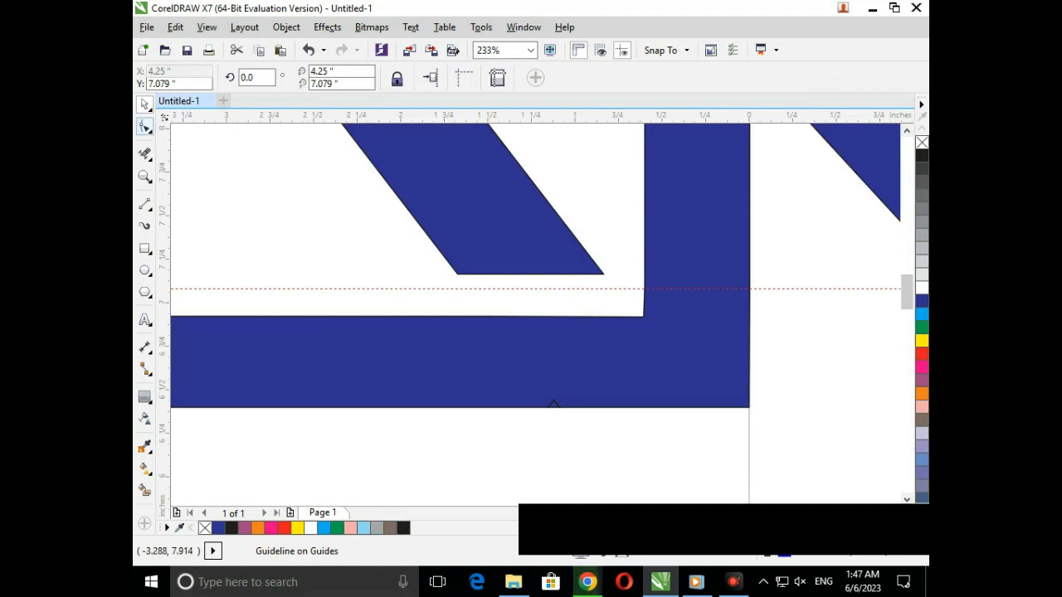
Move the two bottom nodes of the second peak's right leg down onto the guideline, keeping its slope.
left_click(145, 126)
left_click(501, 261)
left_click_drag(456, 273, 469, 288)
left_click_drag(603, 274, 614, 288)
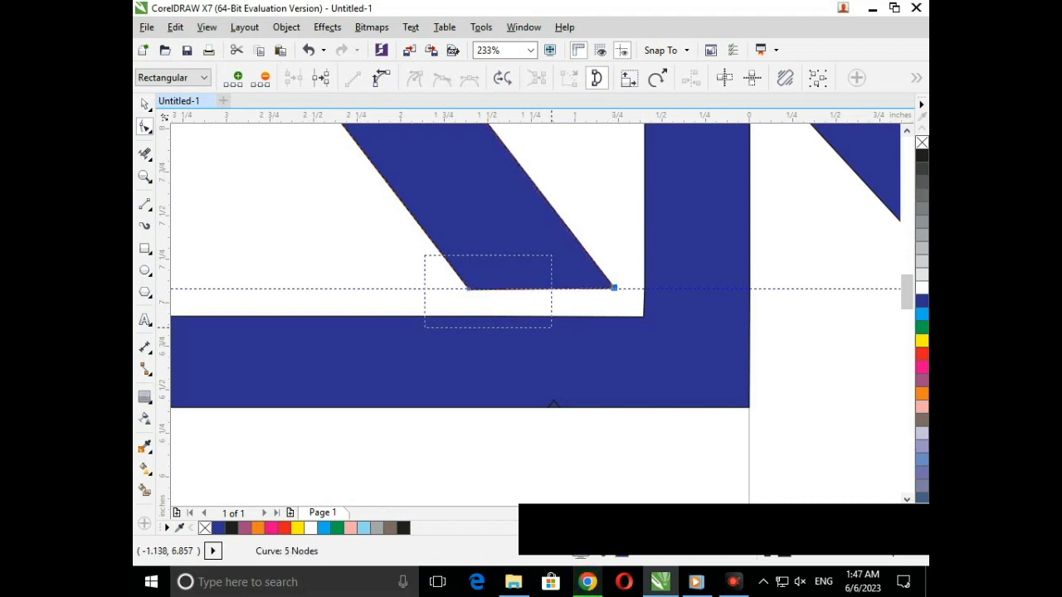
scroll(551, 326, "down", 5)
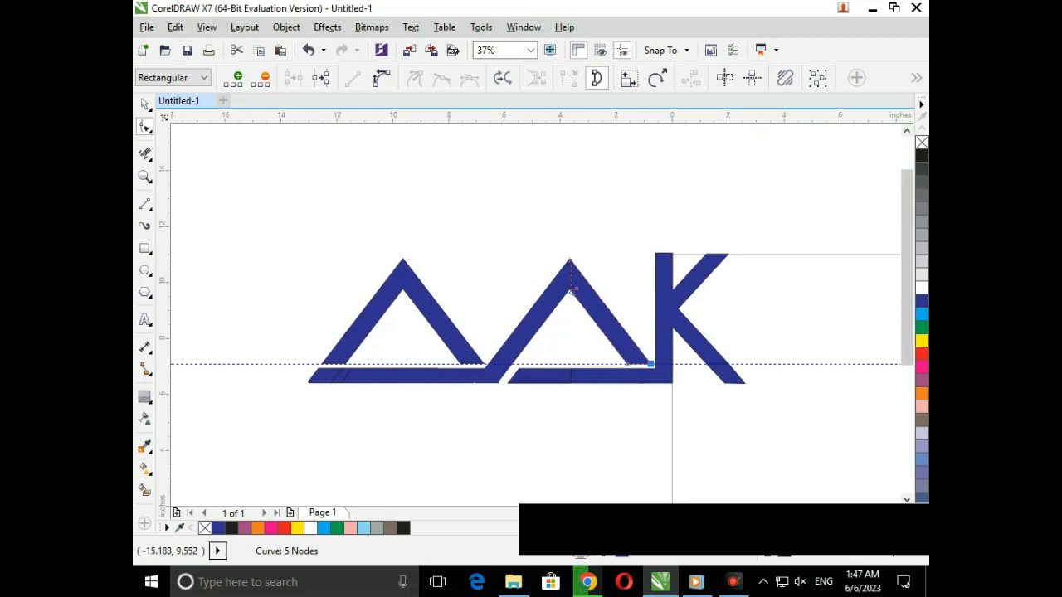
Delete the horizontal guideline below the feet of the two peaks.
left_click(144, 104)
left_click(304, 375)
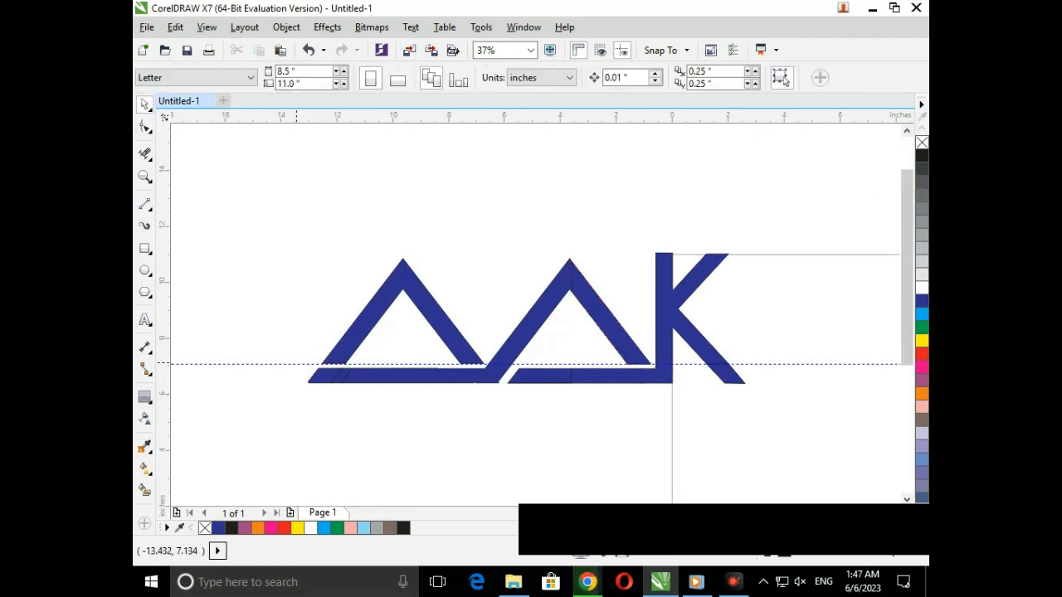
left_click(296, 364)
key("Delete")
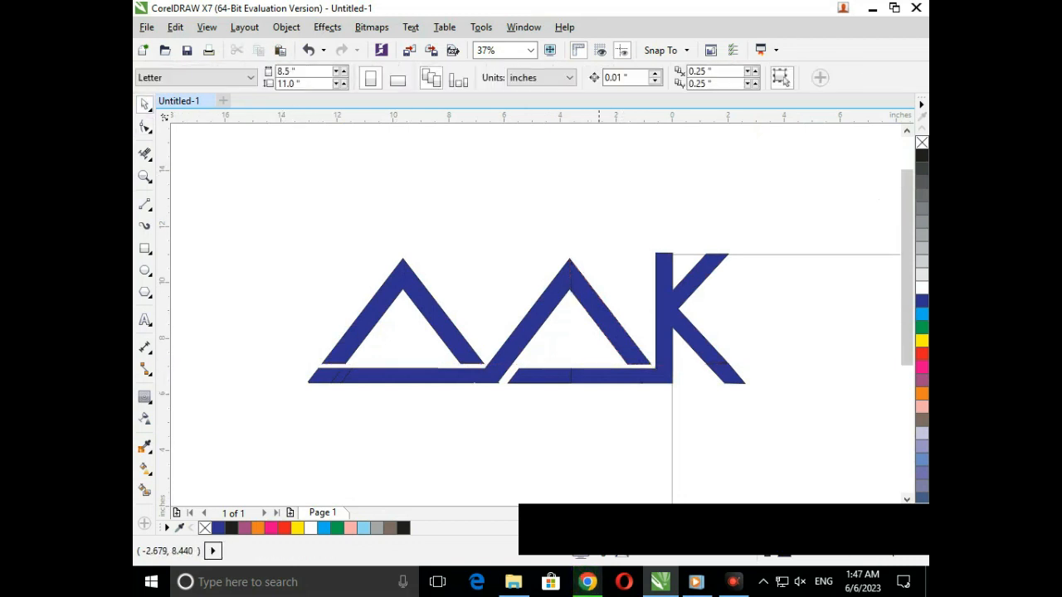
Combine the second peak's right leg with the curve forming its left leg and the first base bar.
left_click(614, 330)
left_click(573, 292, "shift")
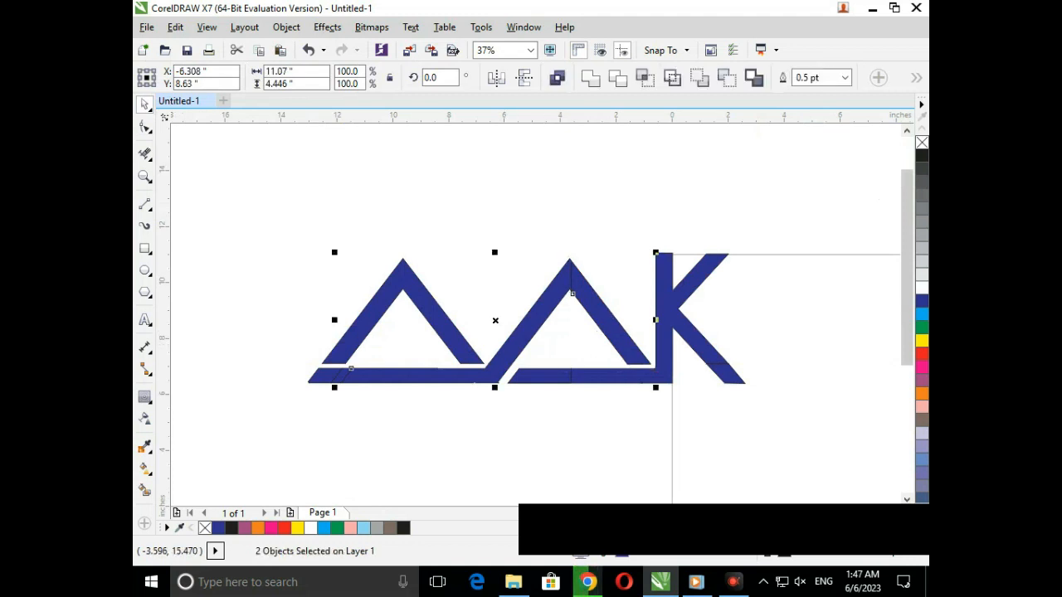
key("ctrl+l")
left_click(576, 228)
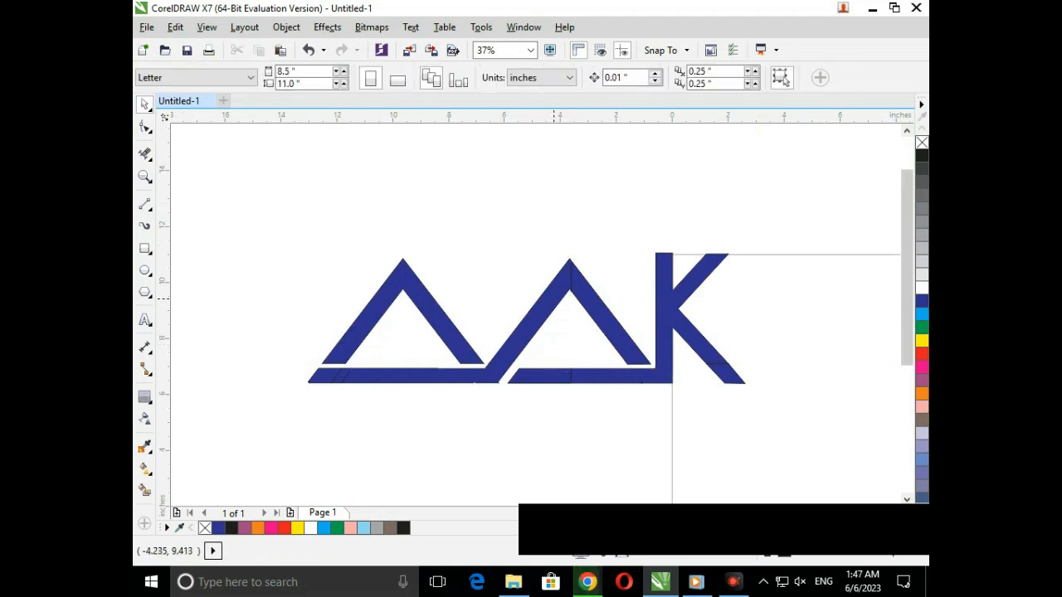
left_click(544, 307)
double_click(633, 355)
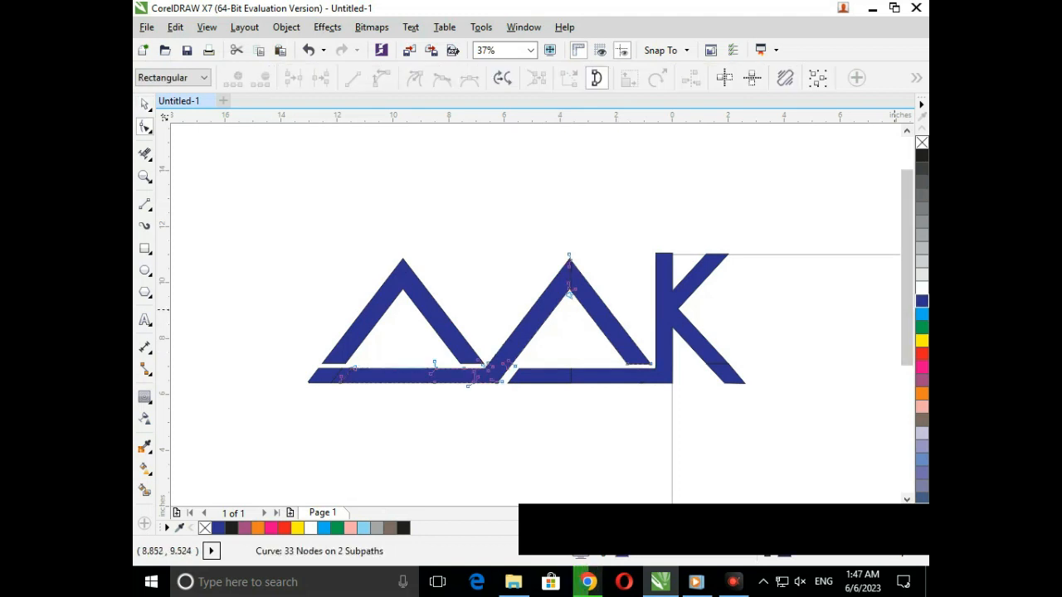
left_click(144, 105)
left_click(249, 168)
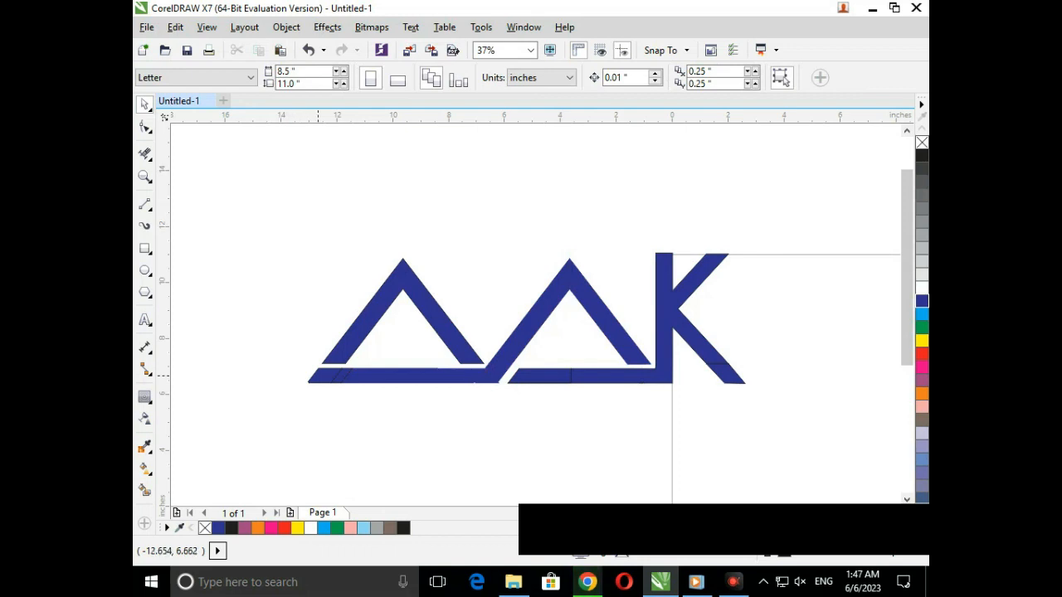
Weld the three overlapping pieces at the left end of the first base bar into one shape.
left_click_drag(339, 385, 361, 391)
left_click(643, 375)
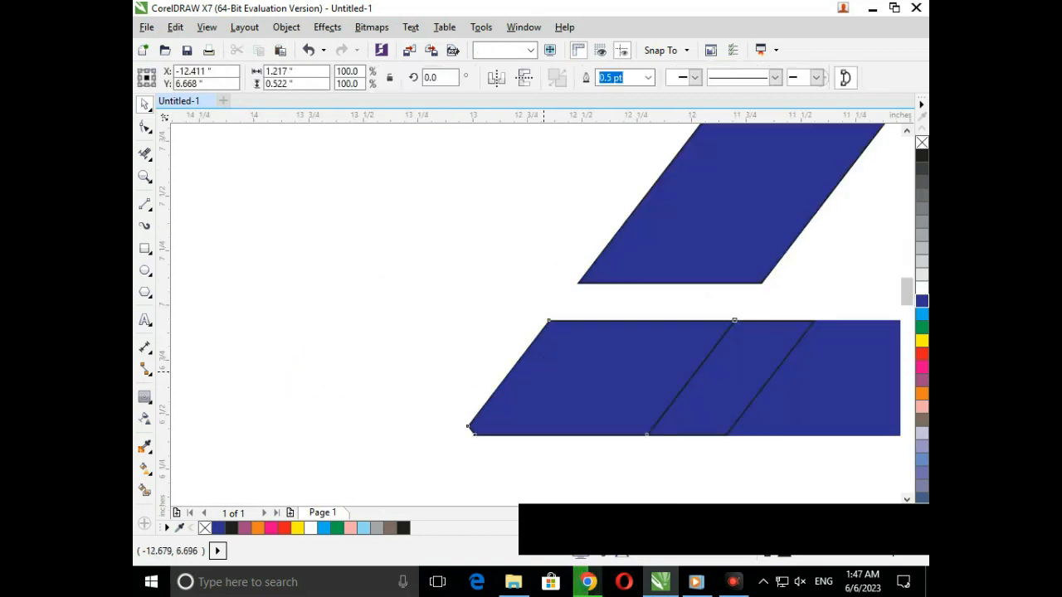
left_click(692, 398, "shift")
left_click(814, 416, "shift")
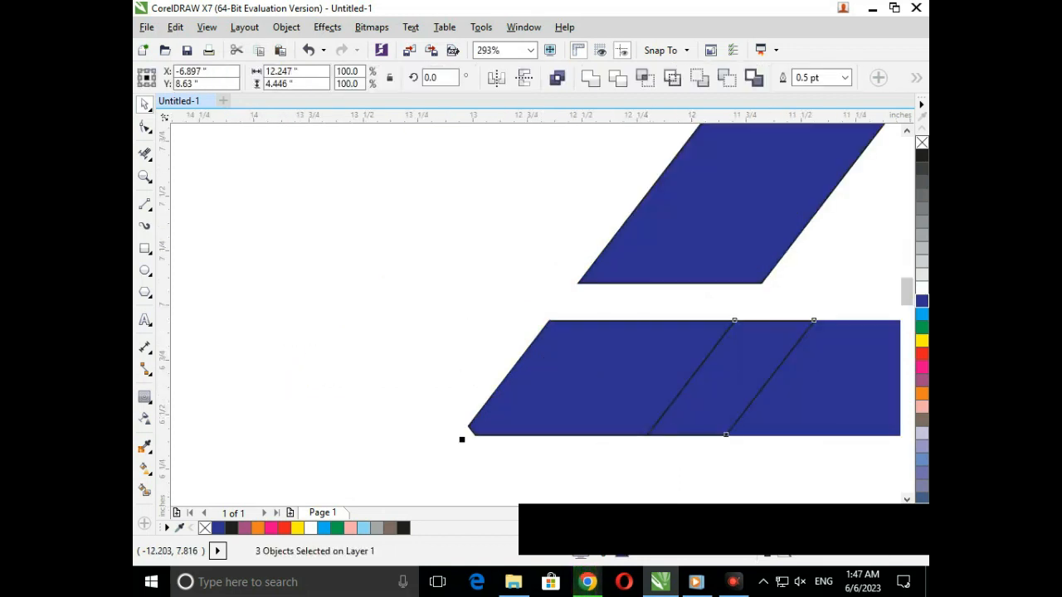
left_click(591, 78)
key("F3")
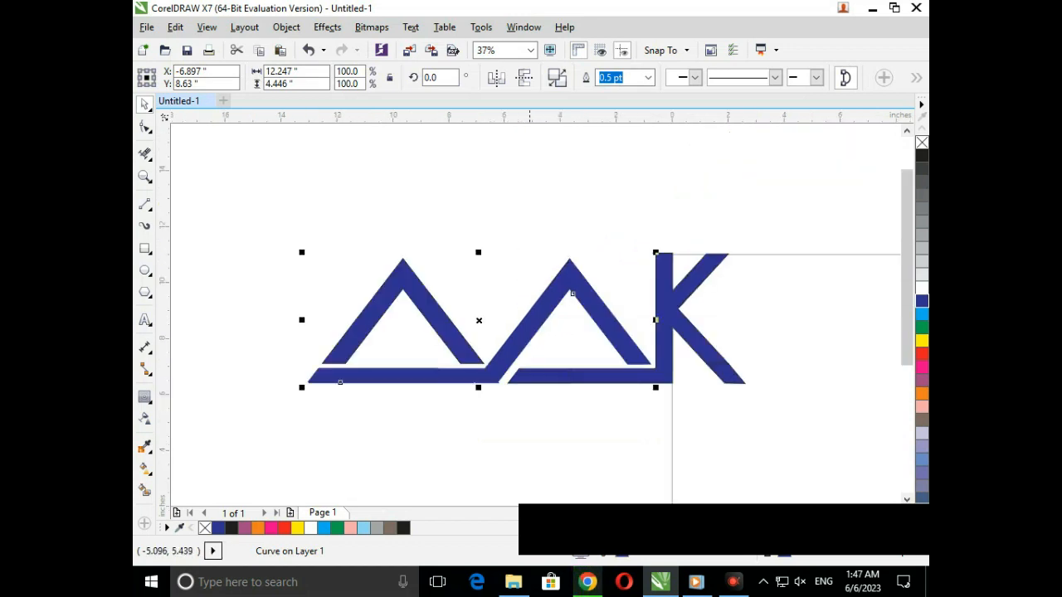
Weld the tip of the K's lower leg to the rest of the K.
left_click(530, 410)
key("F2")
left_click_drag(671, 343, 797, 424)
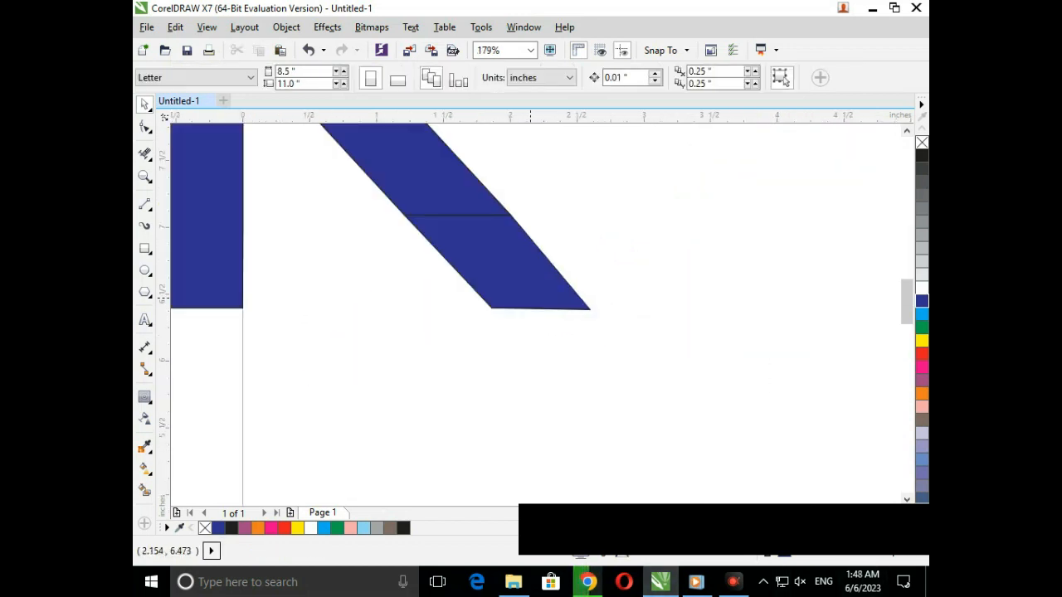
left_click(531, 296)
left_click(429, 179, "shift")
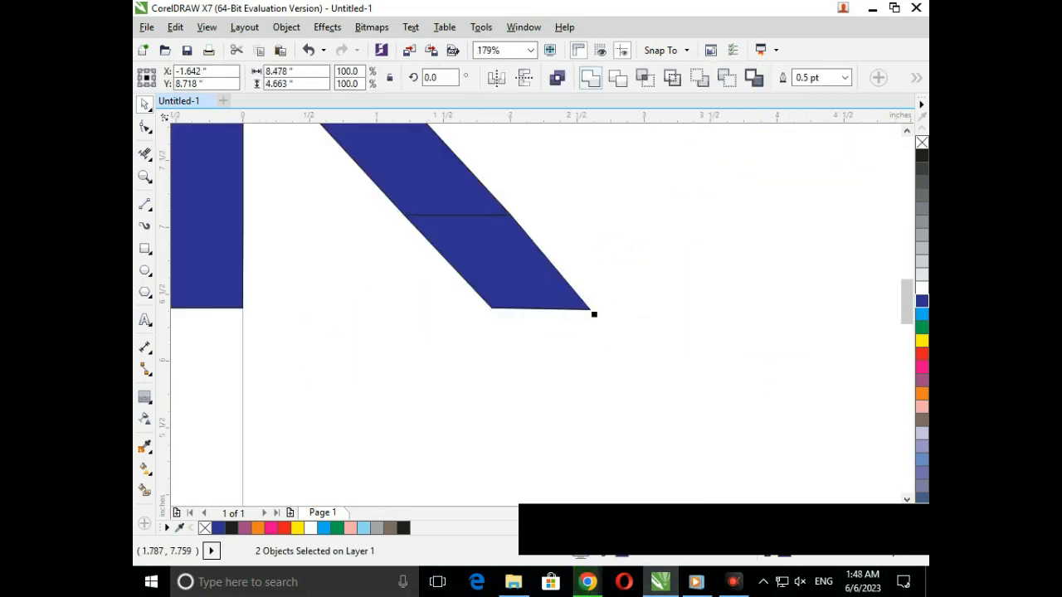
left_click(591, 78)
key("F3")
left_click(787, 458)
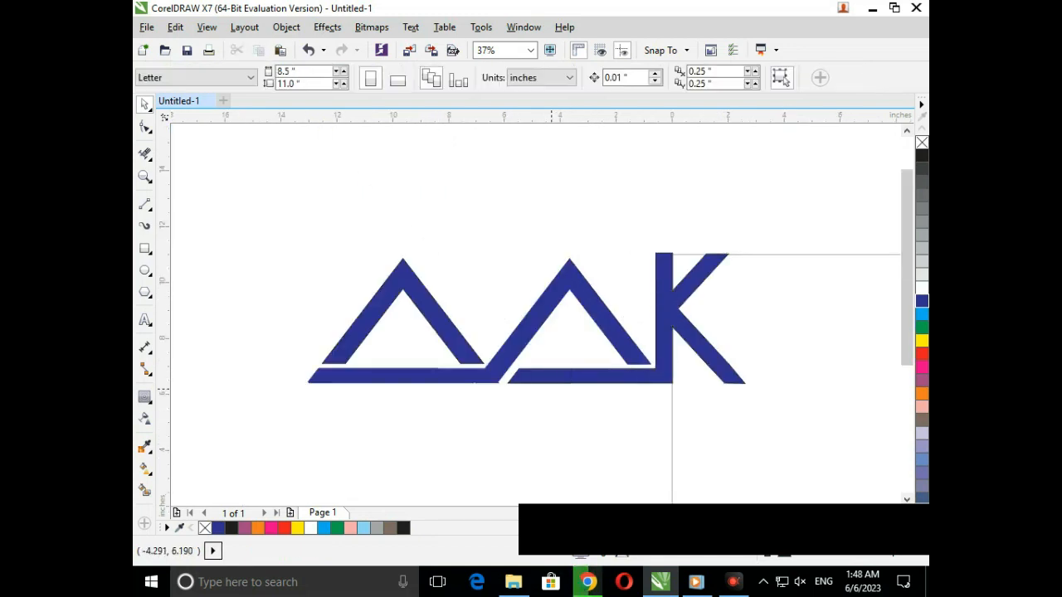
Weld the left part of the second base bar to the piece joined to the K.
key("F2")
left_click_drag(440, 325, 749, 455)
left_click(428, 279)
left_click(512, 281, "shift")
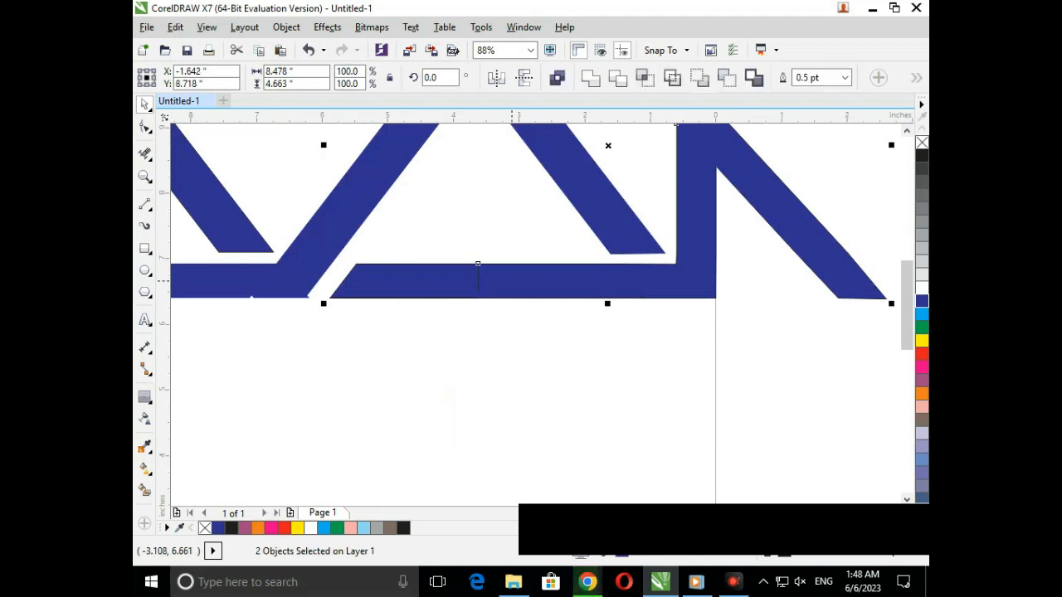
left_click(591, 78)
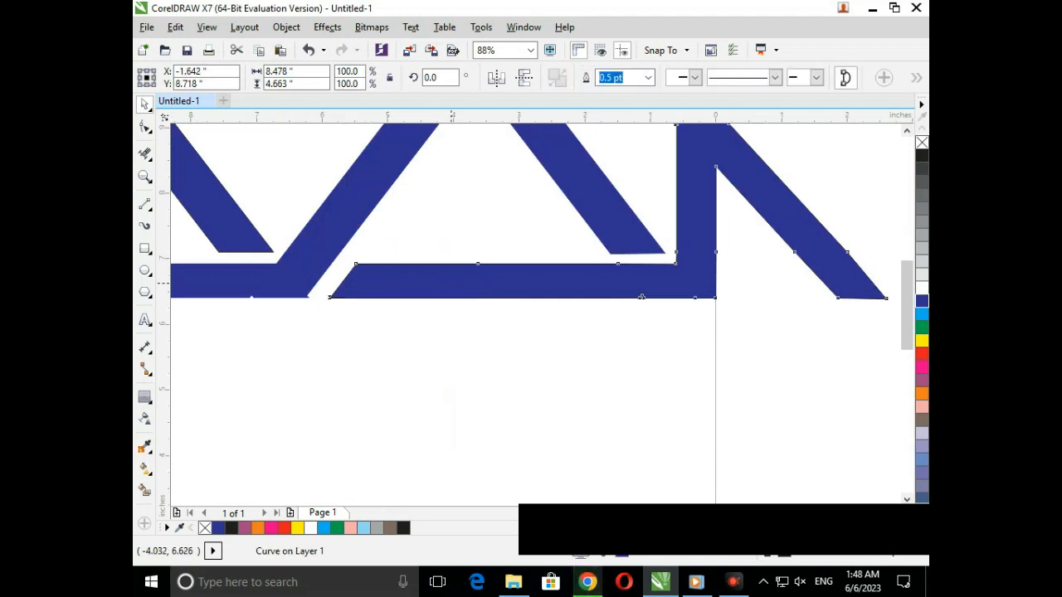
Move the protruding corner node at the first base bar's right end inward to continue the diagonal's slope.
key("F3")
key("F2")
left_click_drag(474, 356, 531, 393)
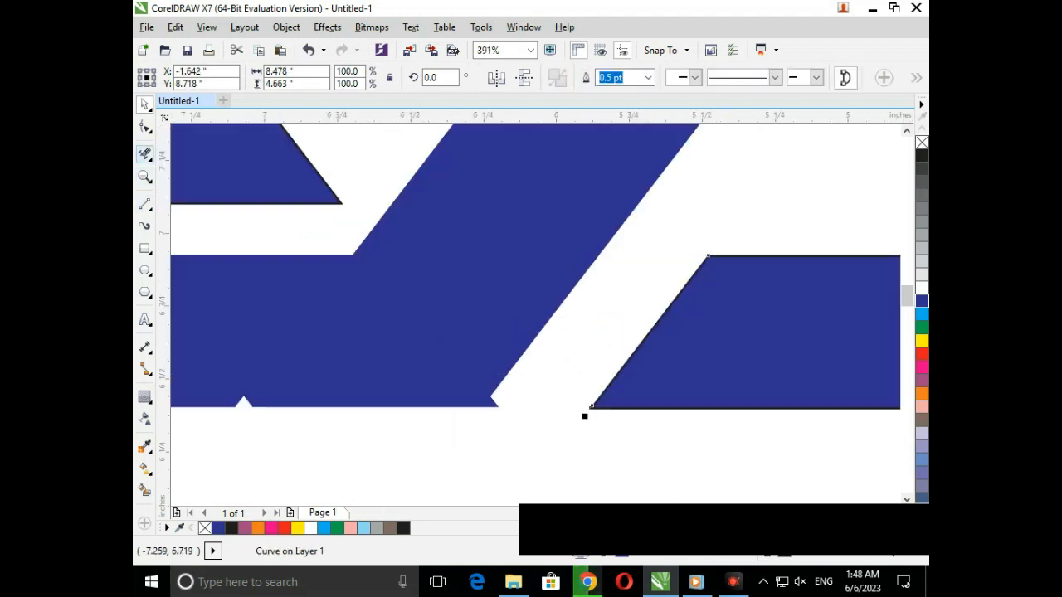
left_click(145, 126)
left_click(492, 404)
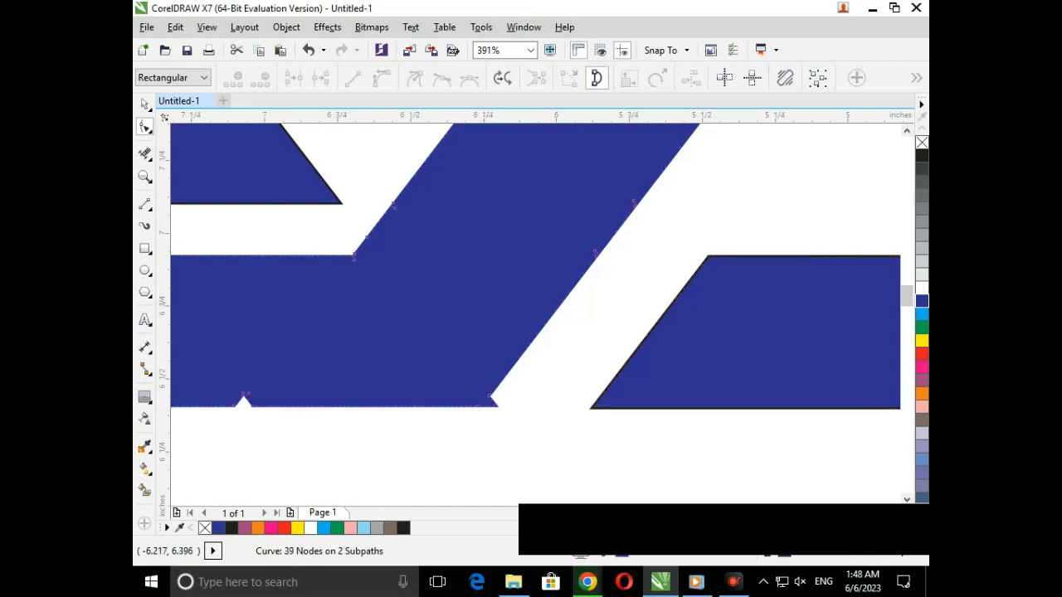
mouse_move(496, 406)
left_mouse_down()
mouse_move(479, 407)
mouse_move(496, 406)
left_mouse_up()
left_click_drag(418, 358, 448, 370)
scroll(449, 412, "up", 4)
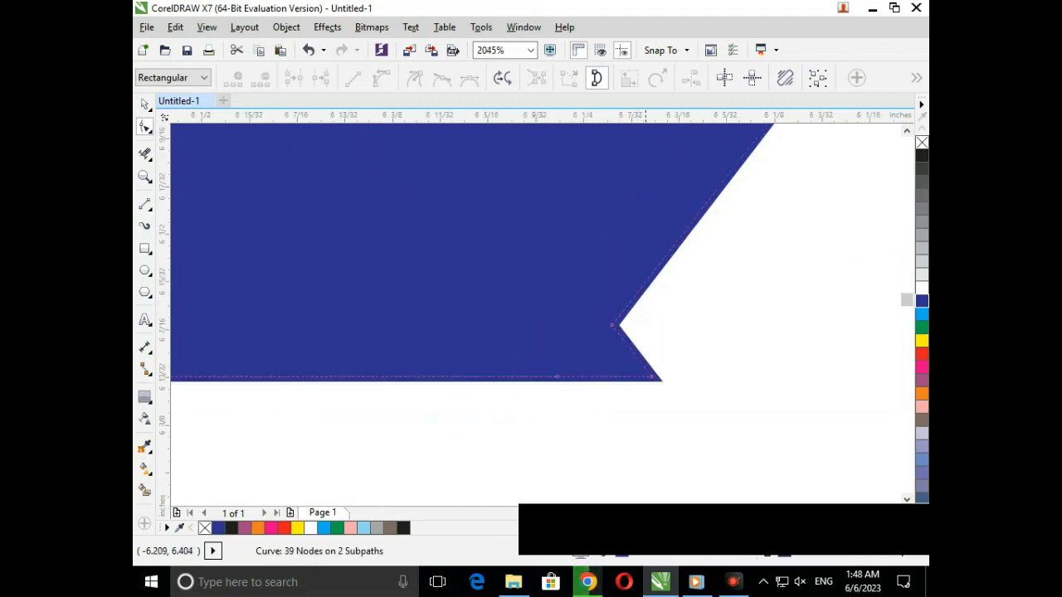
left_click_drag(655, 380, 568, 377)
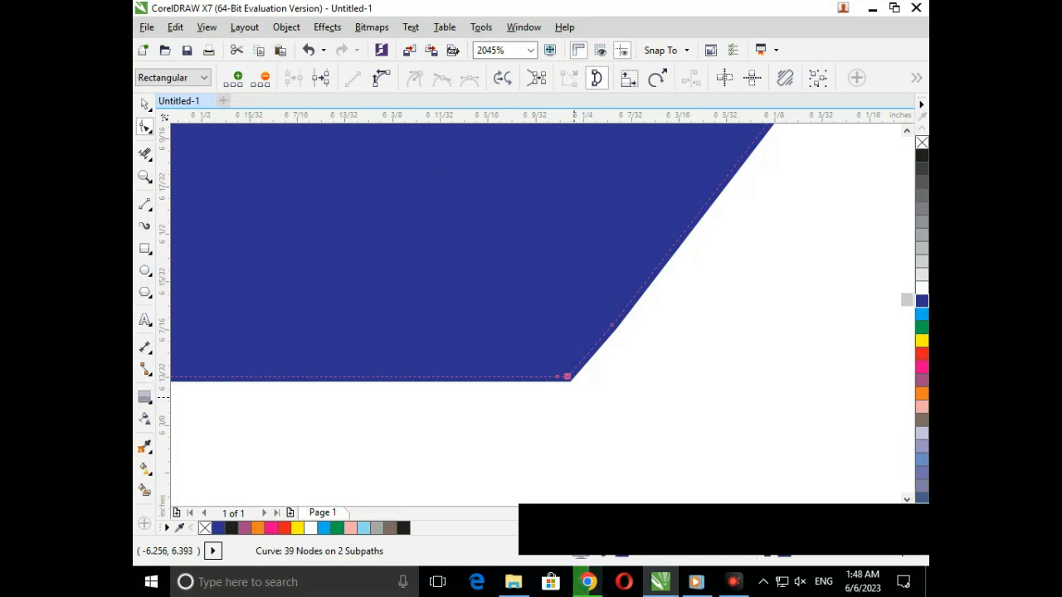
scroll(455, 408, "down", 4)
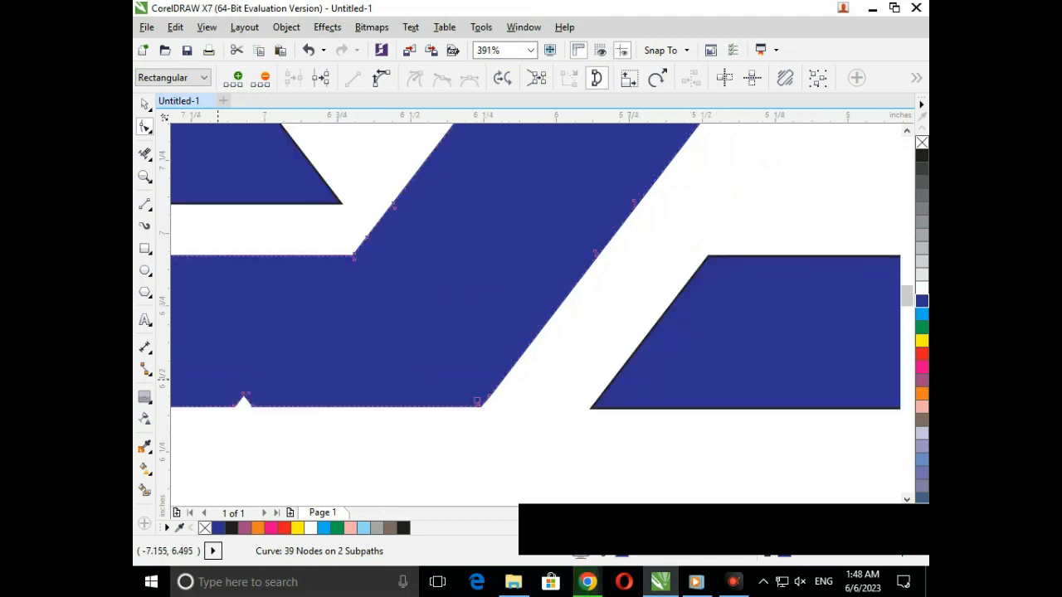
Pull the peak node of the small notch in the first base bar's bottom edge down to flatten it.
scroll(224, 411, "up", 5)
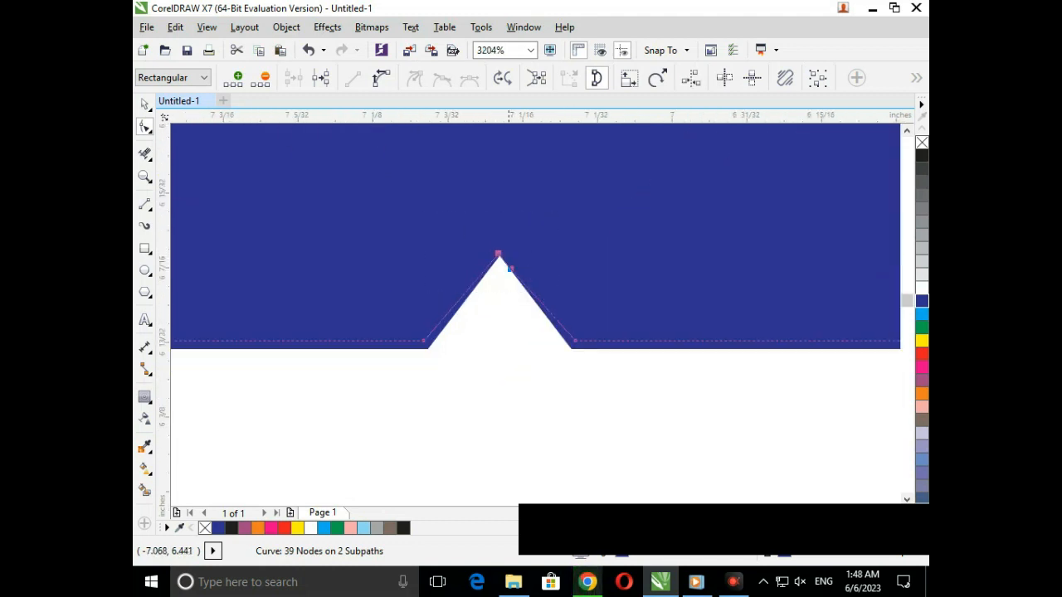
left_click_drag(500, 253, 506, 314)
scroll(507, 343, "up", 3)
scroll(506, 337, "down", 3)
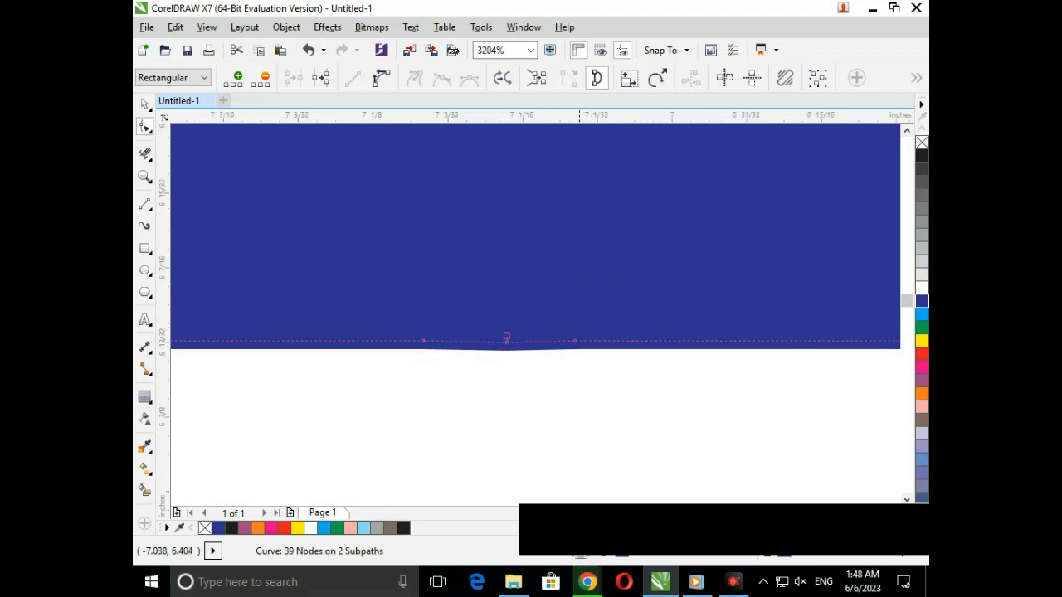
scroll(506, 337, "down", 3)
scroll(569, 292, "down", 3)
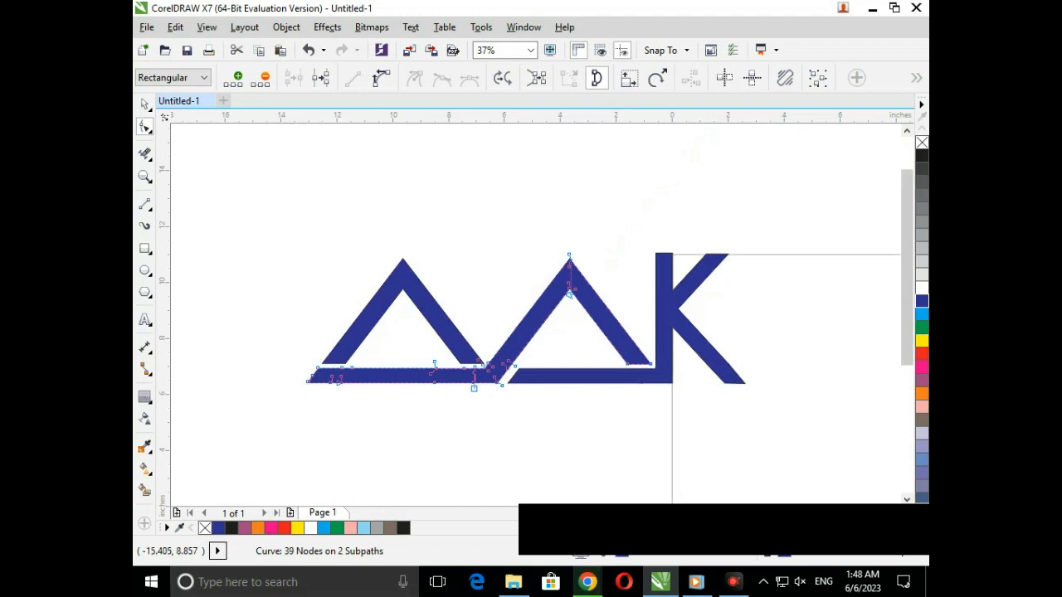
left_click(144, 103)
left_click(256, 229)
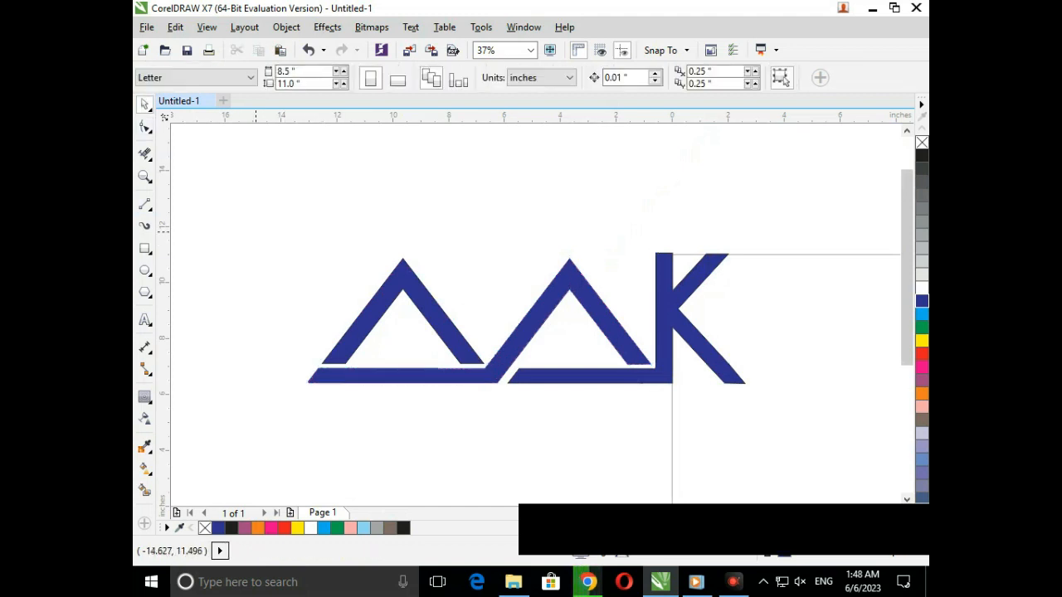
left_click_drag(163, 229, 783, 418)
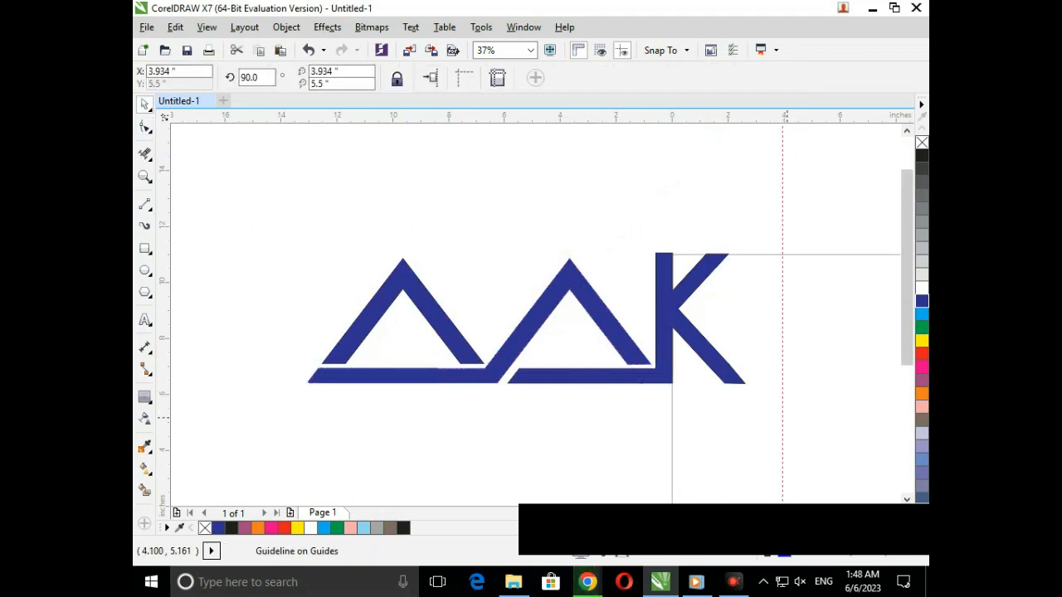
left_click(783, 417)
key("Delete")
mouse_move(855, 515)
left_mouse_down()
mouse_move(587, 492)
mouse_move(604, 519)
mouse_move(644, 520)
left_mouse_up()
Select all the lettering and apply a horizontal linear gradient from the first peak to the K, with blue at both ends.
left_click_drag(240, 230, 869, 422)
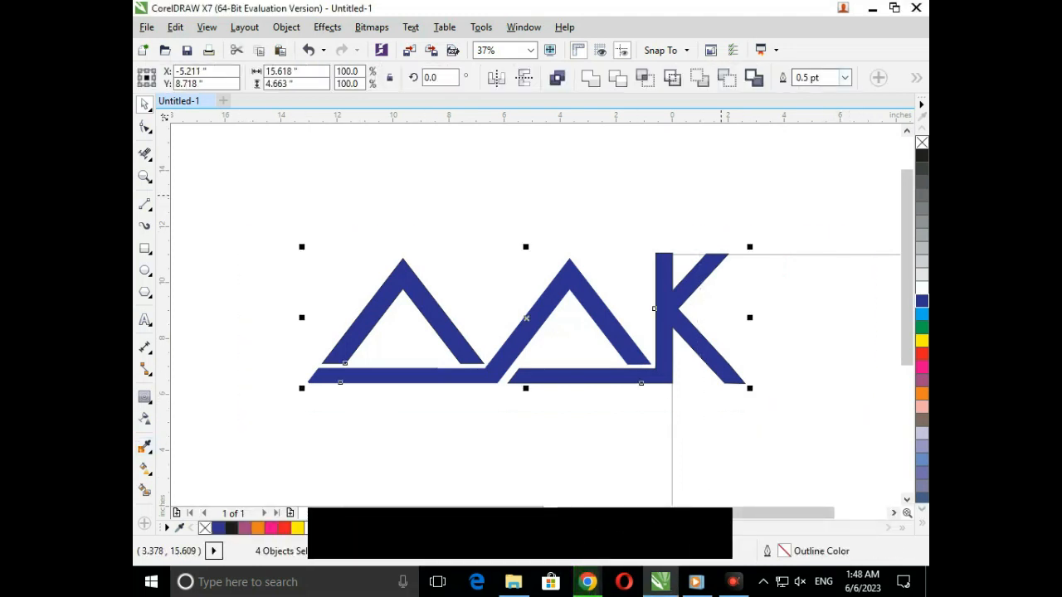
left_click(144, 467)
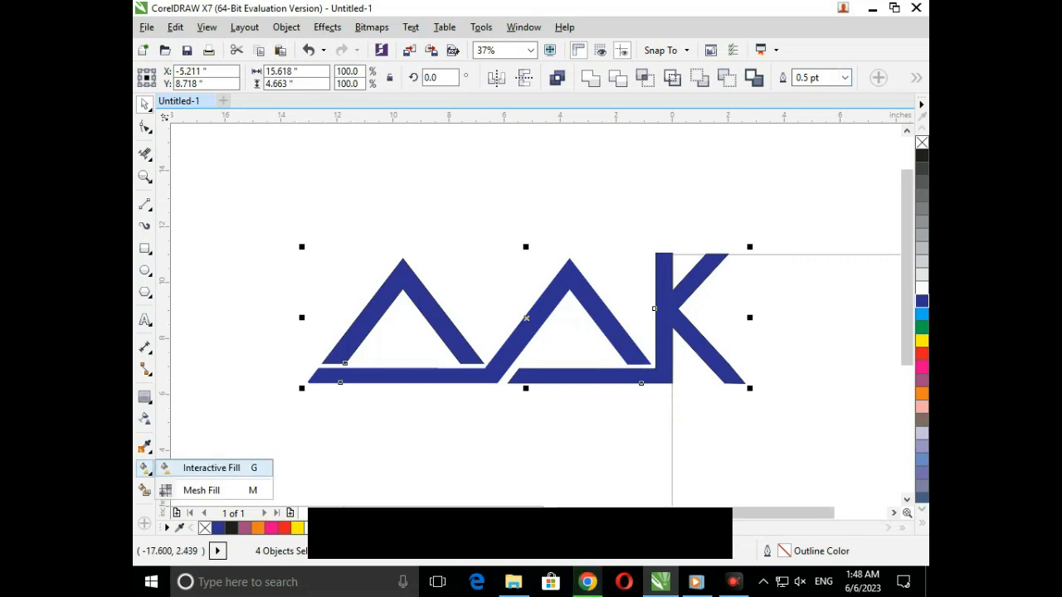
left_click(208, 470)
left_click_drag(340, 337, 734, 342)
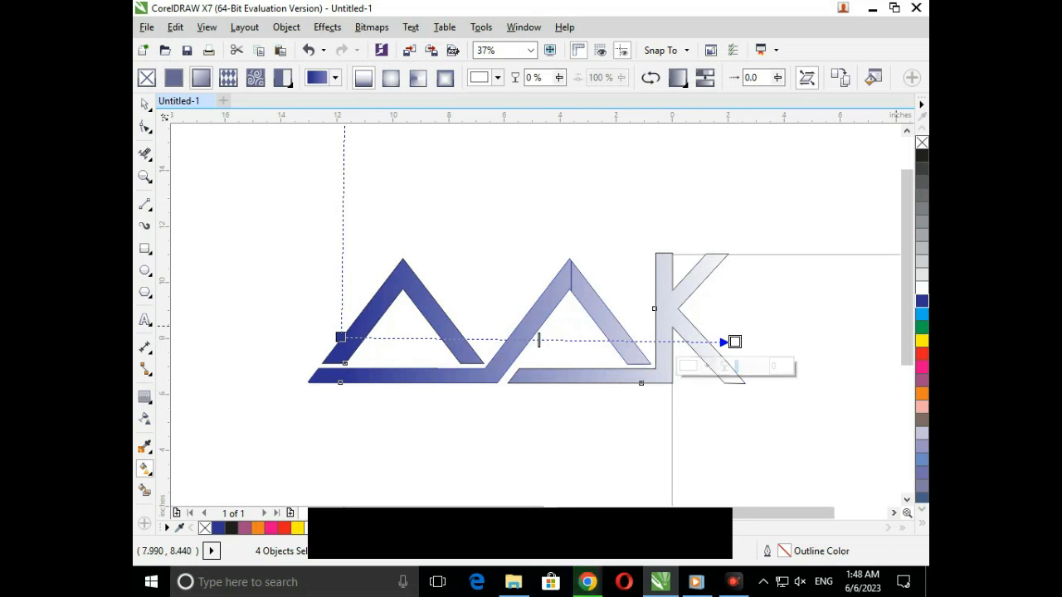
left_click(922, 301)
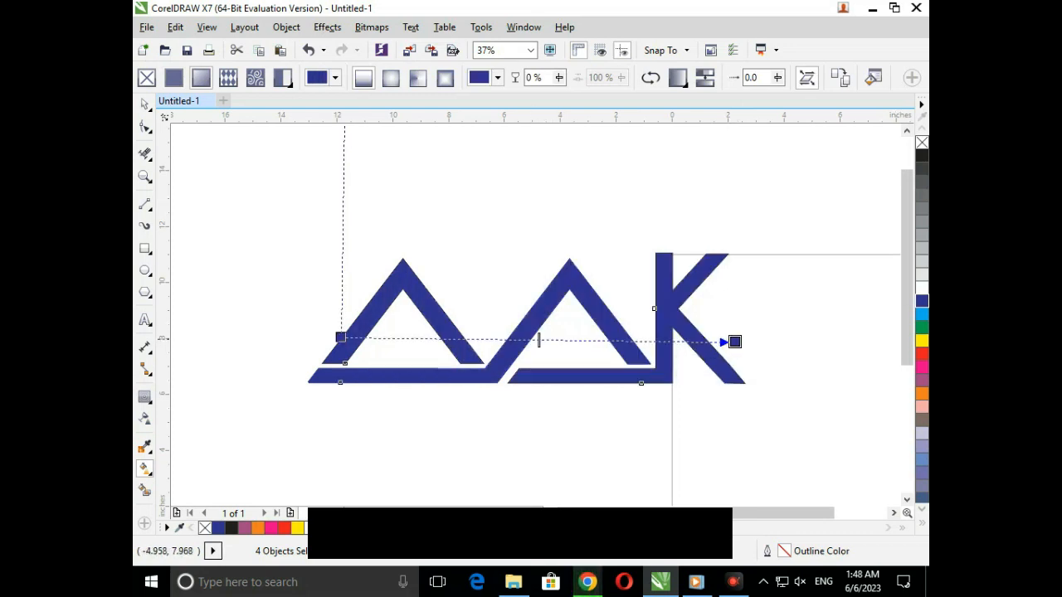
Add a colour stop at 48% of the gradient, try yellow and orange before choosing green, and set the end stop to orange.
double_click(533, 340)
left_click(922, 340)
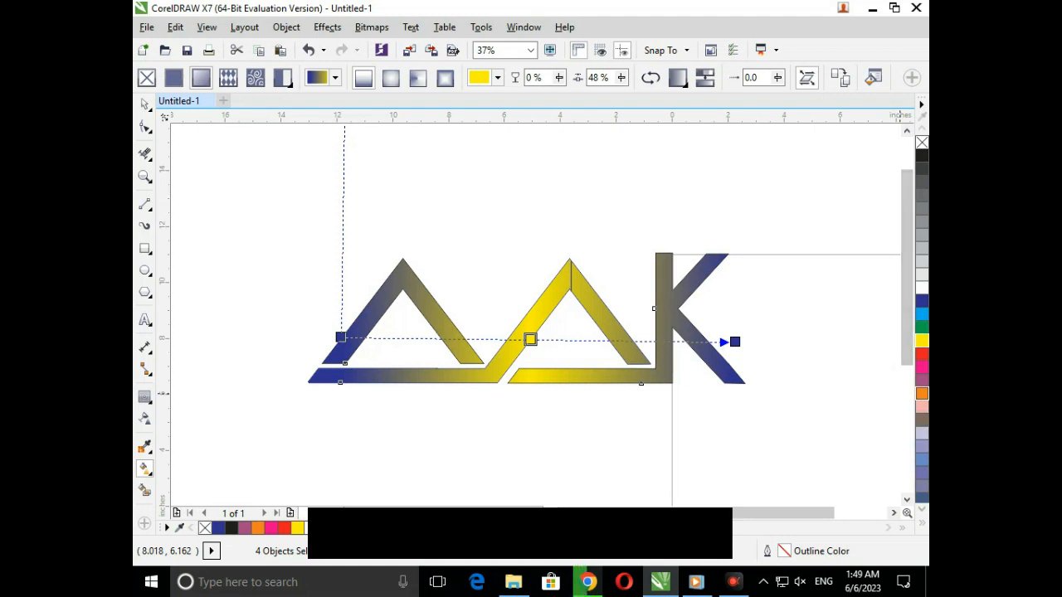
left_click(922, 393)
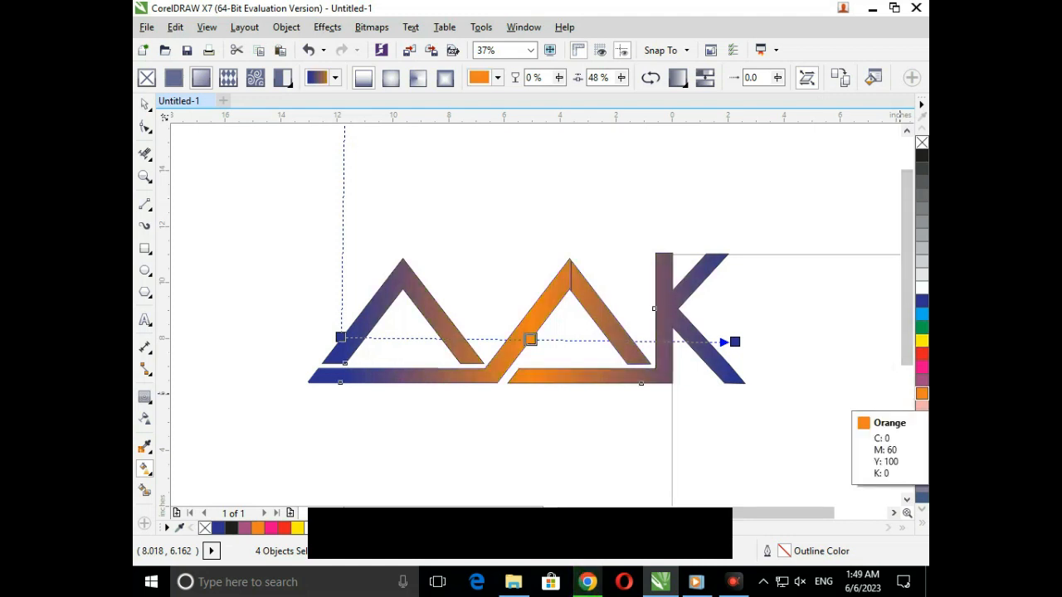
left_click(922, 327)
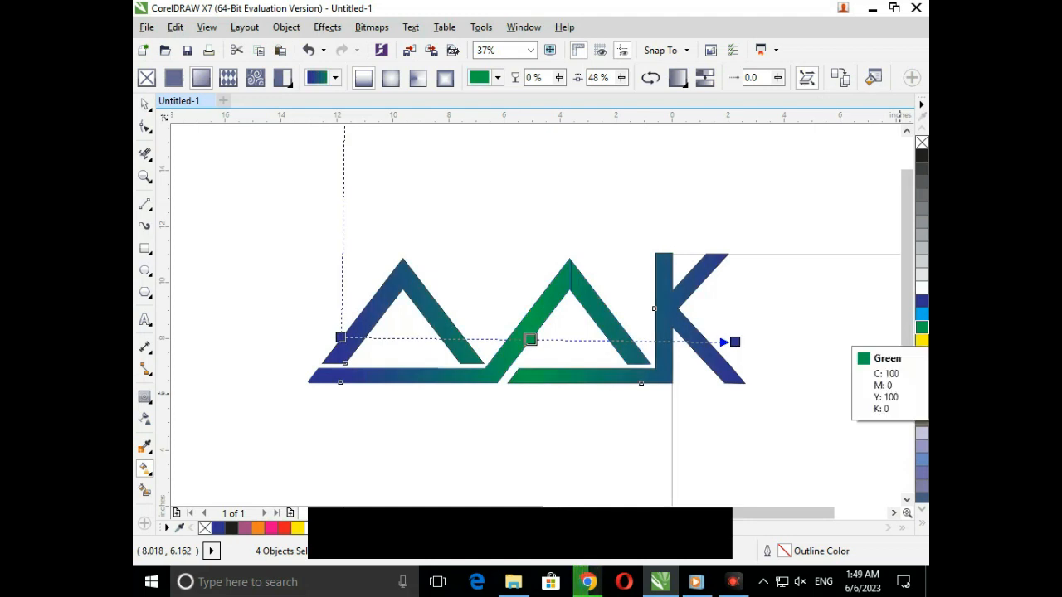
left_click(735, 341)
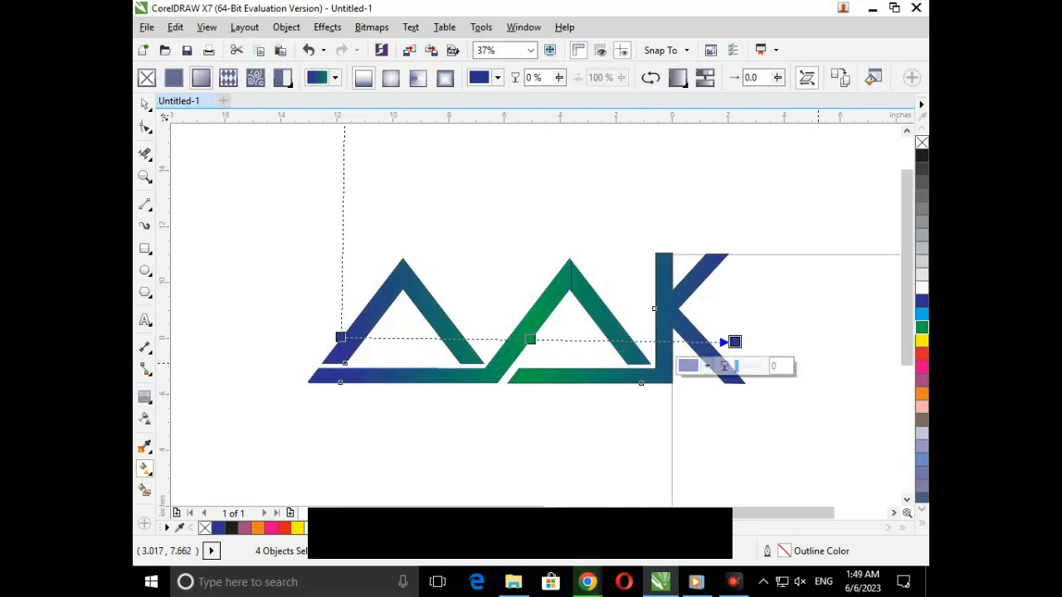
left_click(922, 393)
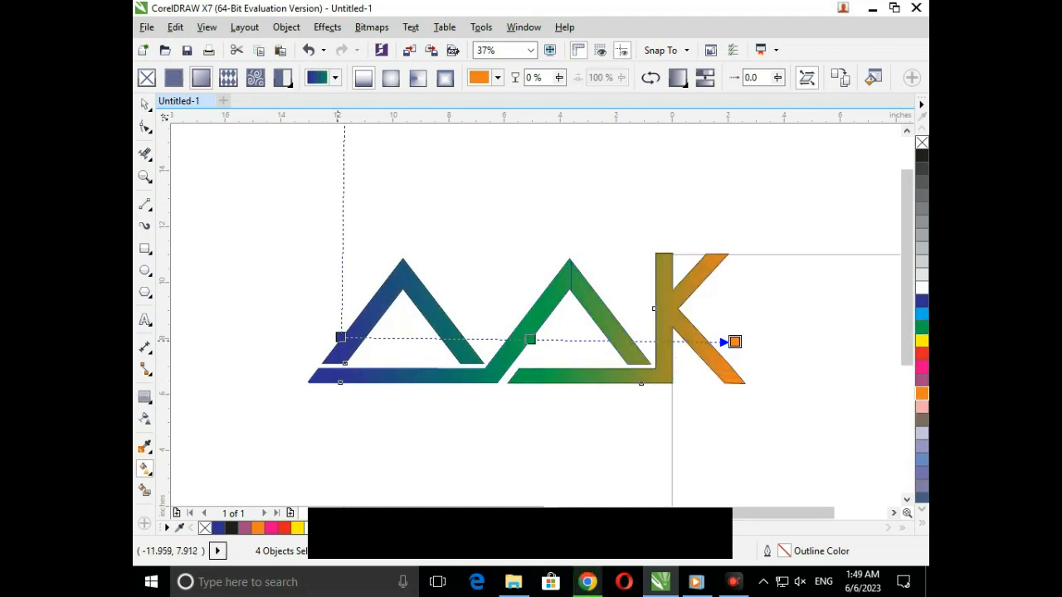
Set the gradient's start stop to orange, and try black, purple, red and yellow before choosing blue for the middle stop.
left_click(340, 337)
left_click(922, 393)
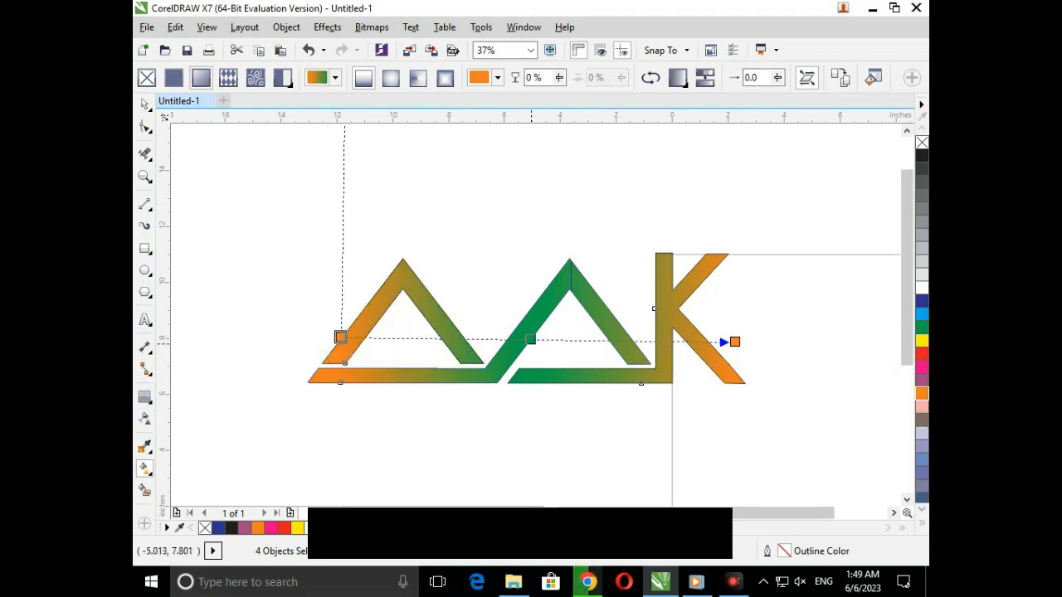
left_click(531, 340)
left_click(922, 156)
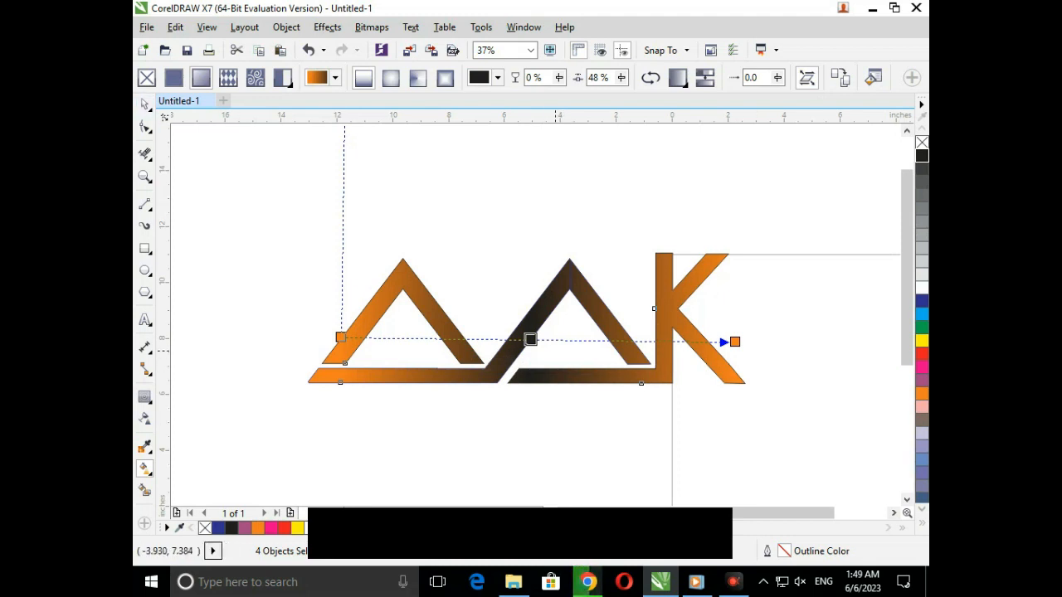
left_click(922, 300)
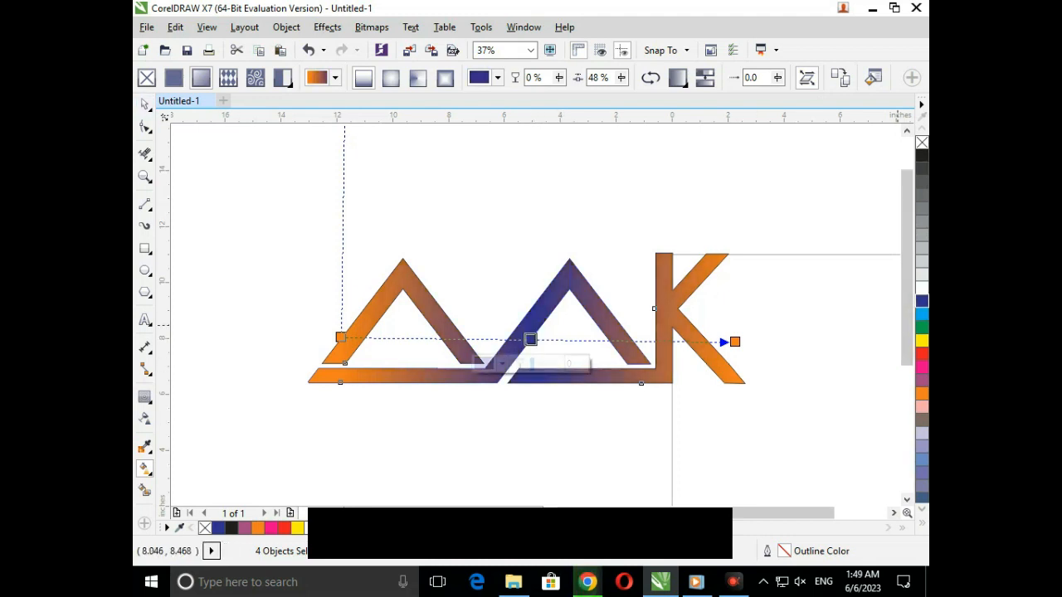
left_click(922, 381)
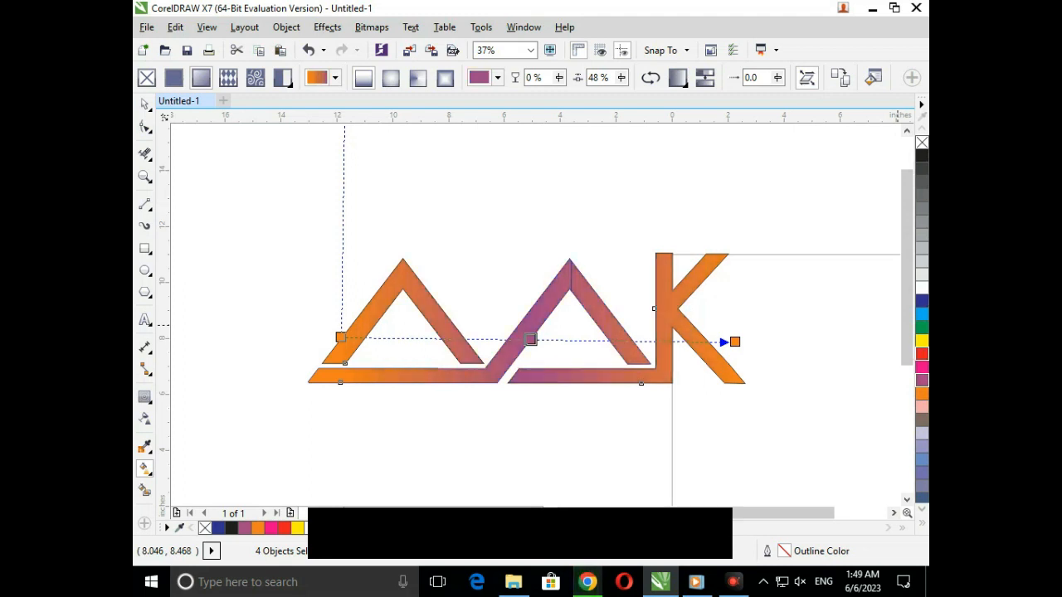
left_click(921, 353)
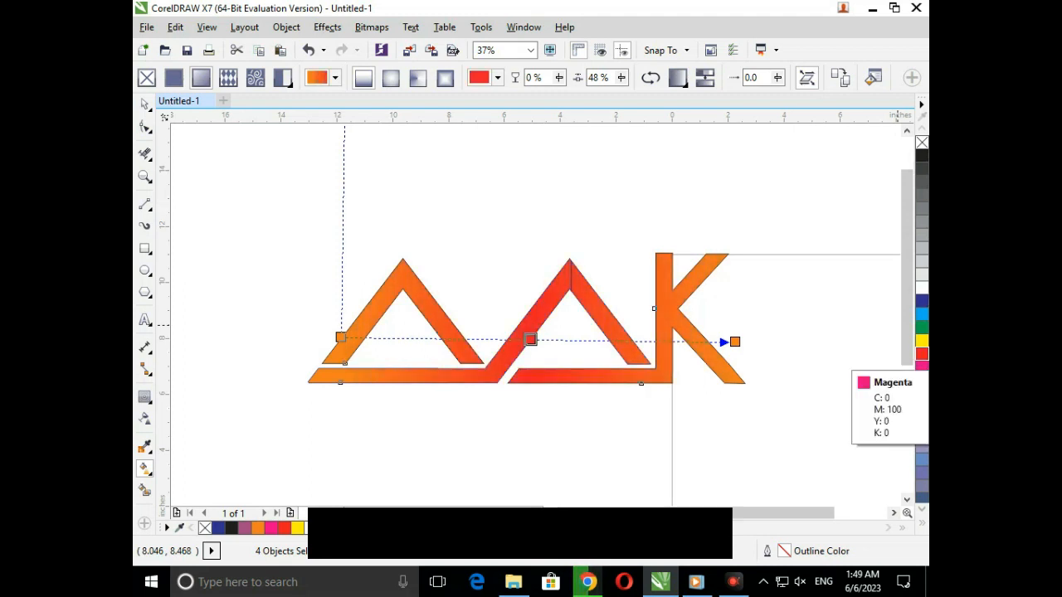
left_click(922, 340)
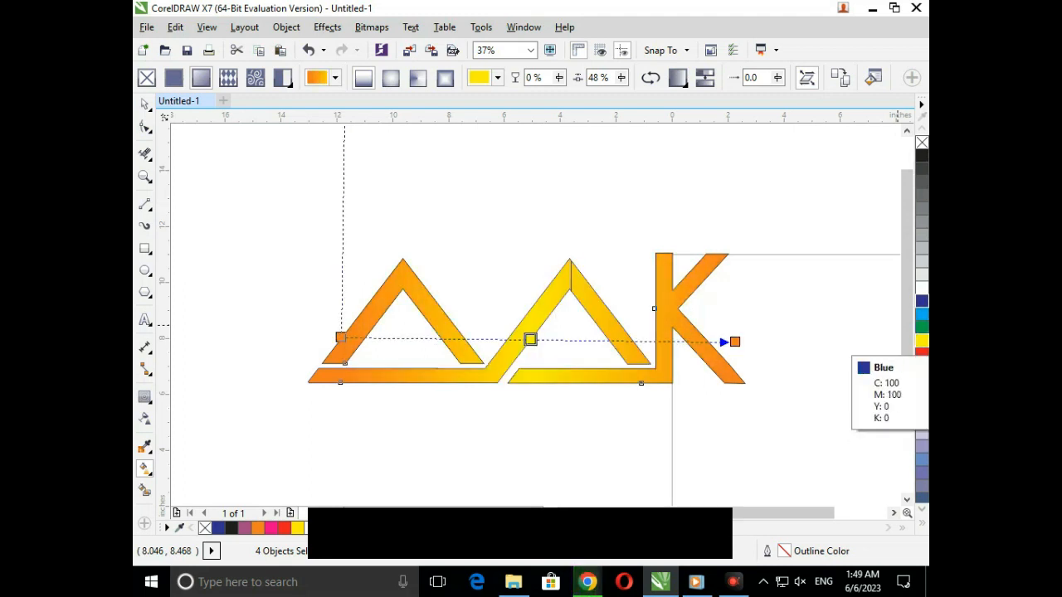
left_click(922, 300)
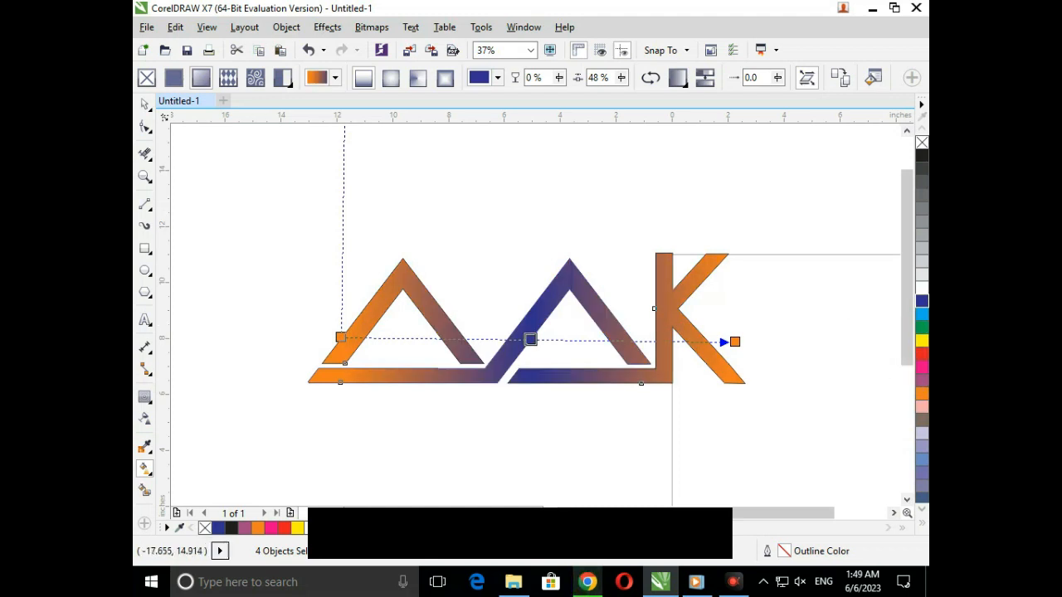
Move all the lettering together off the page into the empty area to its left.
left_click(144, 103)
left_click(312, 217)
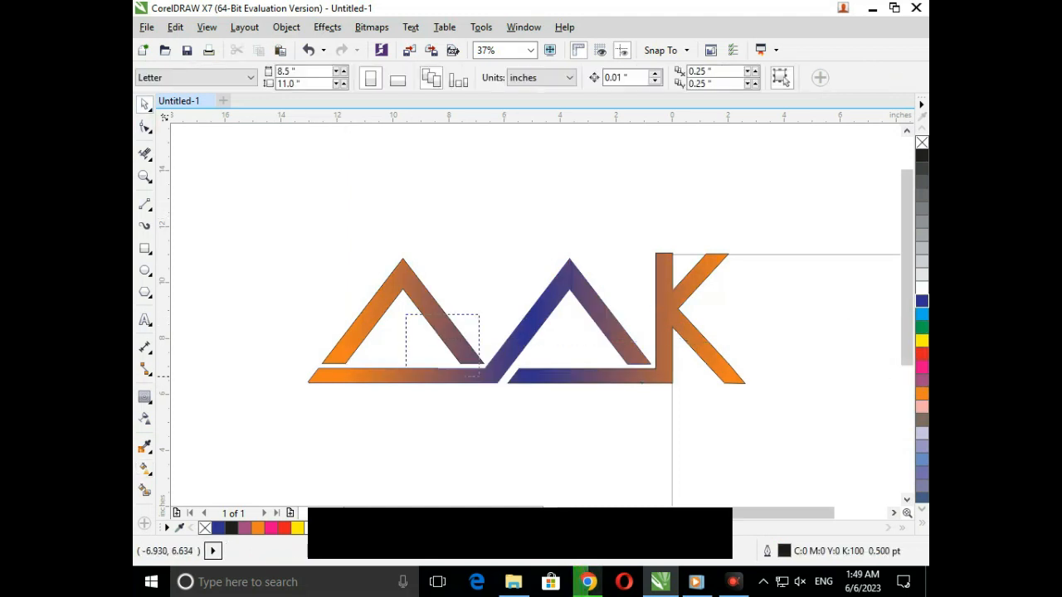
scroll(479, 366, "down", 3)
left_click_drag(373, 261, 598, 347)
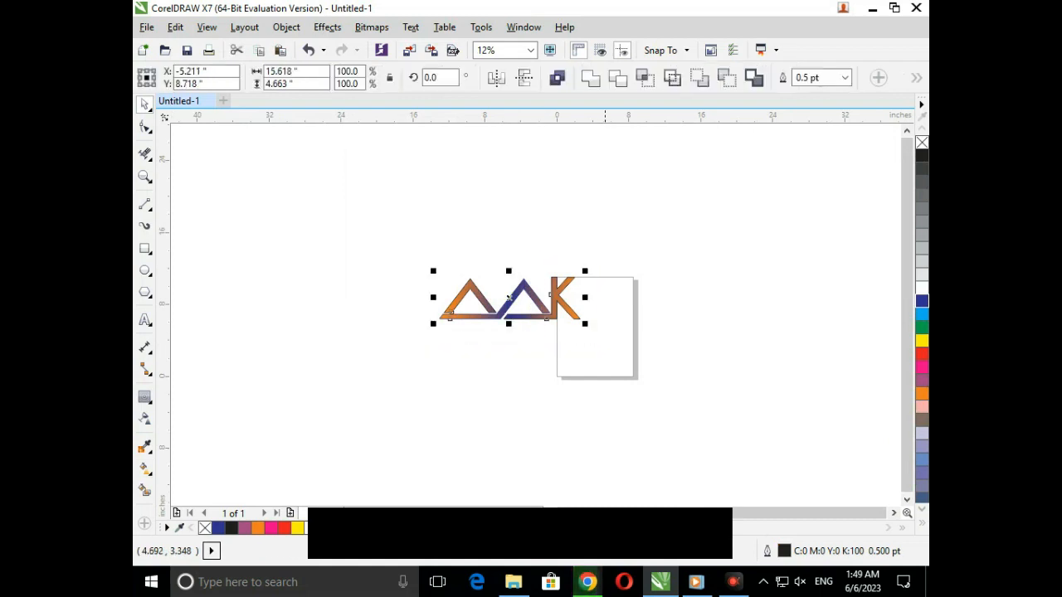
left_click_drag(518, 303, 421, 304)
left_click(311, 279)
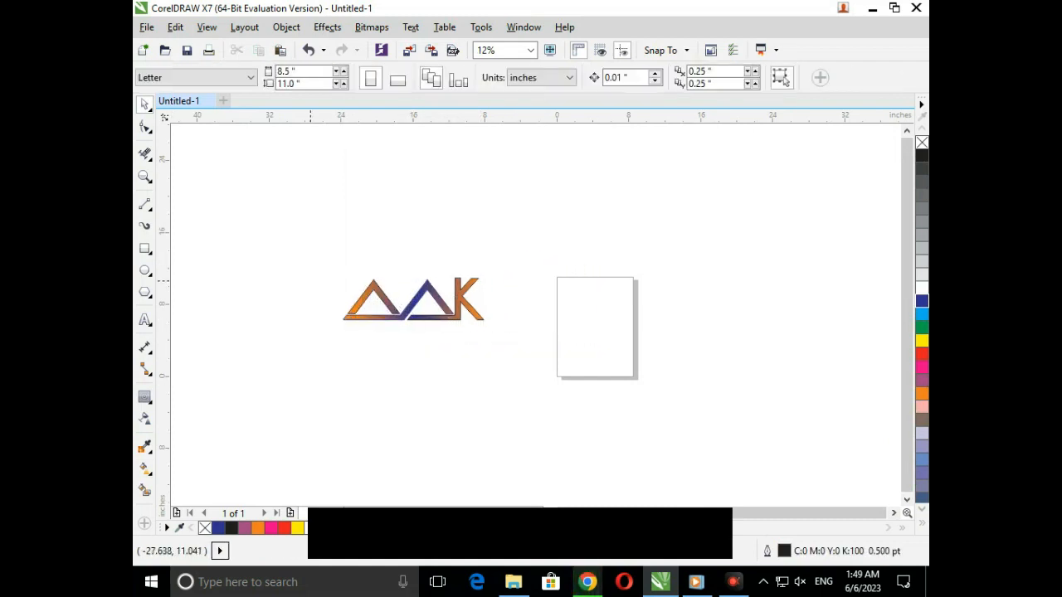
Draw a circle around the lettering, scale it down to about 18 inches across and centre it on the letters.
left_click(144, 270)
left_click_drag(283, 224, 509, 379)
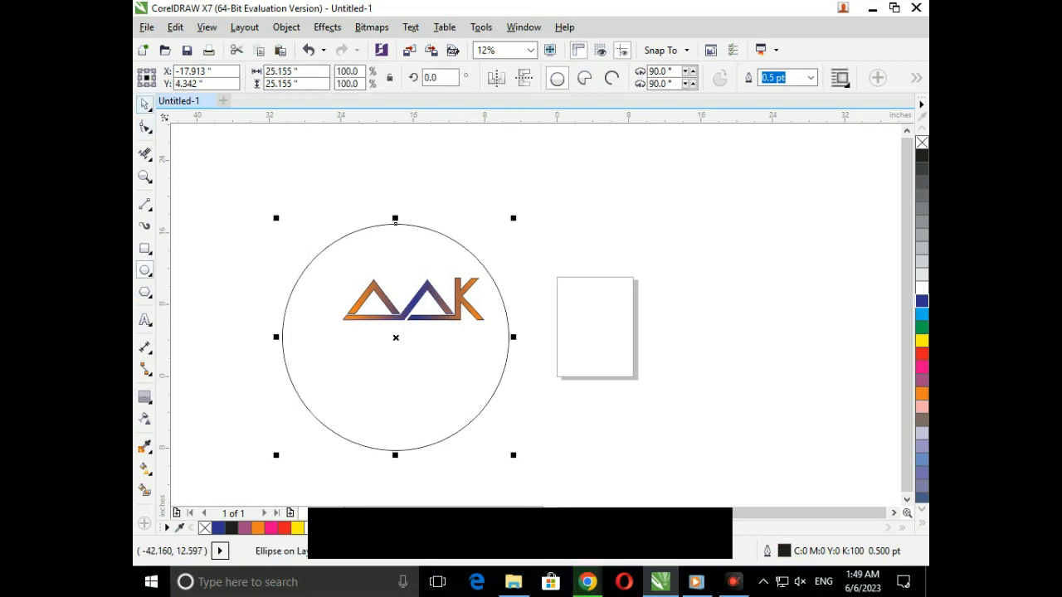
left_click(144, 104)
left_click_drag(354, 441, 364, 419)
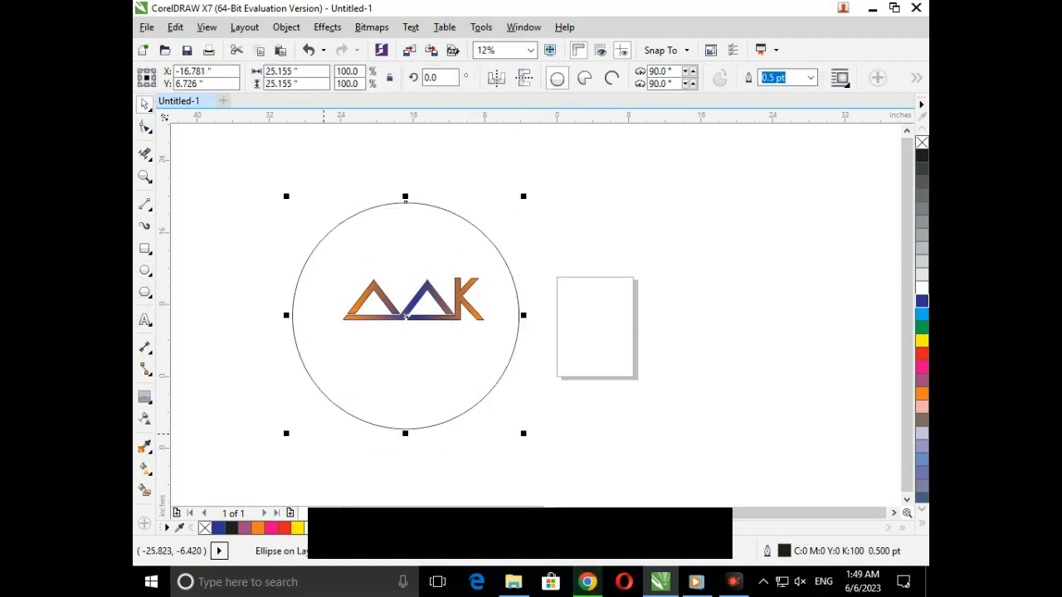
left_click_drag(287, 433, 389, 390)
left_click_drag(391, 391, 392, 383)
left_click(415, 425)
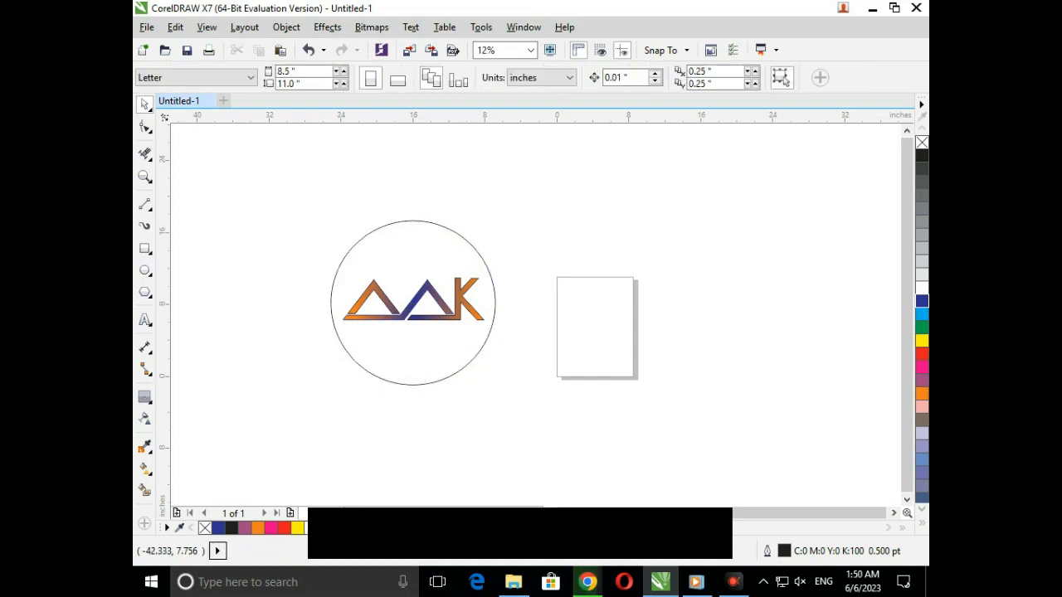
Draw a horizontal rectangle about 26.5 by 5.7 inches across the circle and nudge it up around the lettering.
left_click(145, 248)
left_click_drag(269, 284, 509, 335)
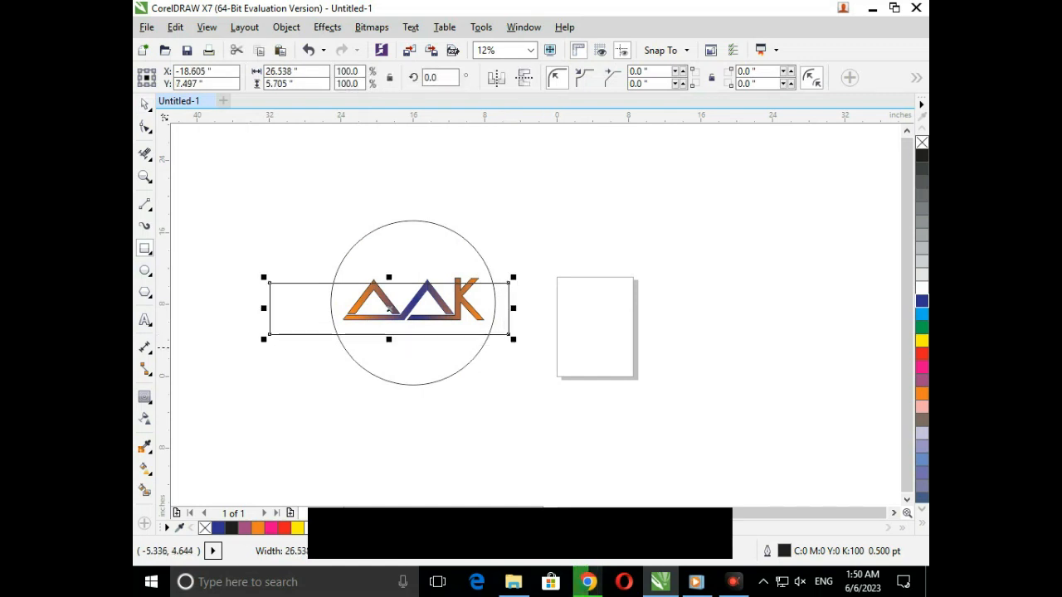
key("Up")
key("Up")
key("Up")
key("Up")
key("Up")
key("Up")
key("Up")
key("Up")
key("Up")
key("Up")
key("Up")
key("Up")
key("Up")
key("Up")
key("Up")
key("Up")
key("Up")
key("Up")
key("Up")
key("Up")
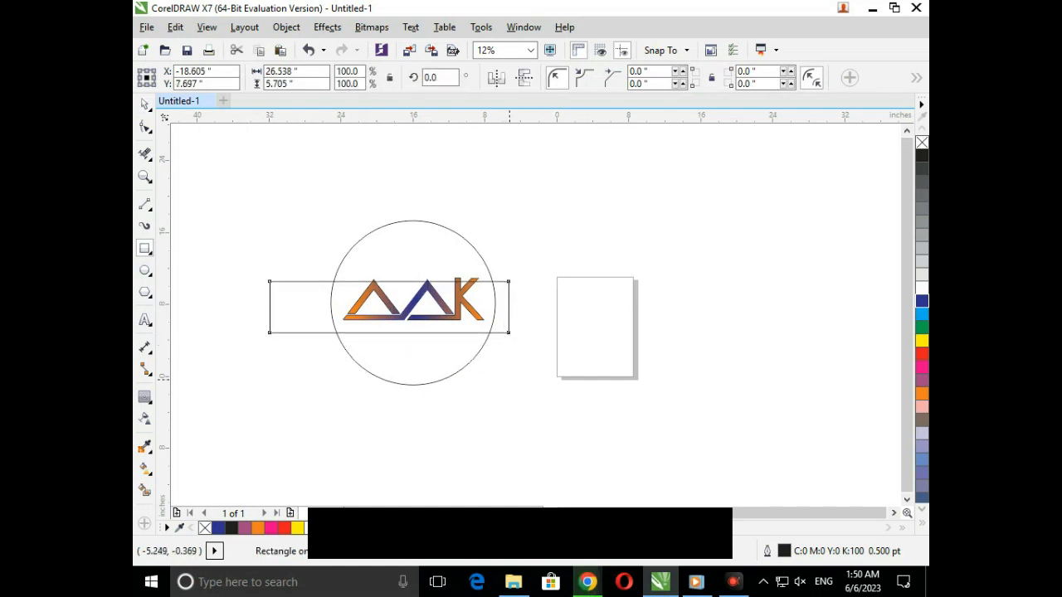
key("Up")
key("Up")
key("Up")
key("Up")
key("Up")
key("Up")
key("Up")
key("Up")
key("Up")
key("Up")
key("Up")
key("Up")
key("Up")
key("Up")
key("Up")
key("Up")
key("Up")
key("Up")
key("Up")
key("Up")
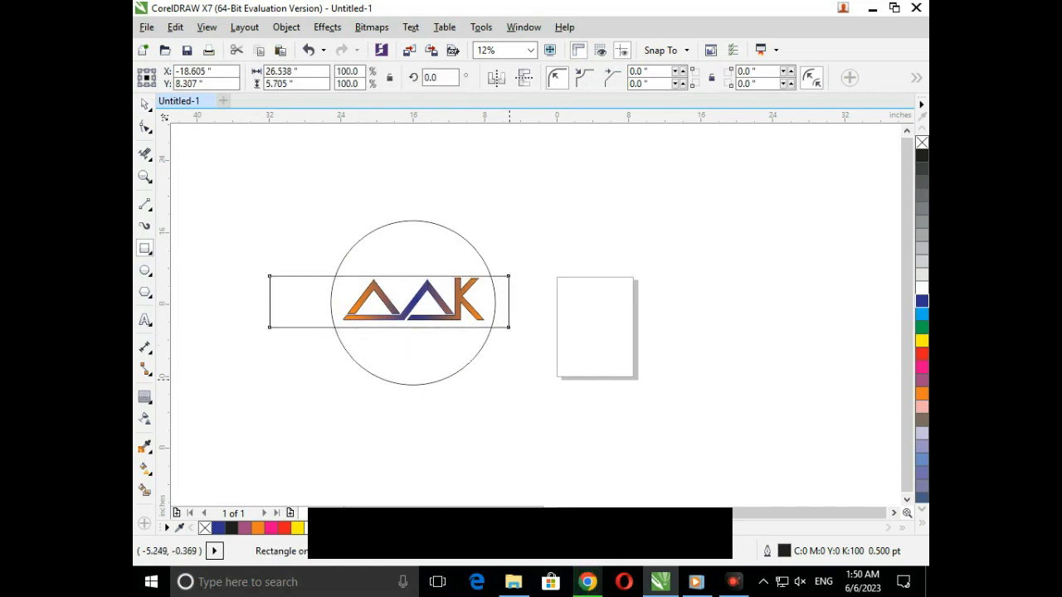
Nudge the rectangle right and pull in its left side to make it about 22.1 inches wide.
key("Right")
key("Right")
key("Right")
key("Right")
key("Right")
key("Right")
key("Right")
key("Right")
key("Right")
key("Right")
key("Right")
key("Right")
key("Right")
key("Right")
key("Right")
key("Right")
key("Right")
key("Right")
key("Right")
key("Right")
key("Right")
key("Right")
key("Right")
key("Right")
key("Right")
key("Right")
key("Right")
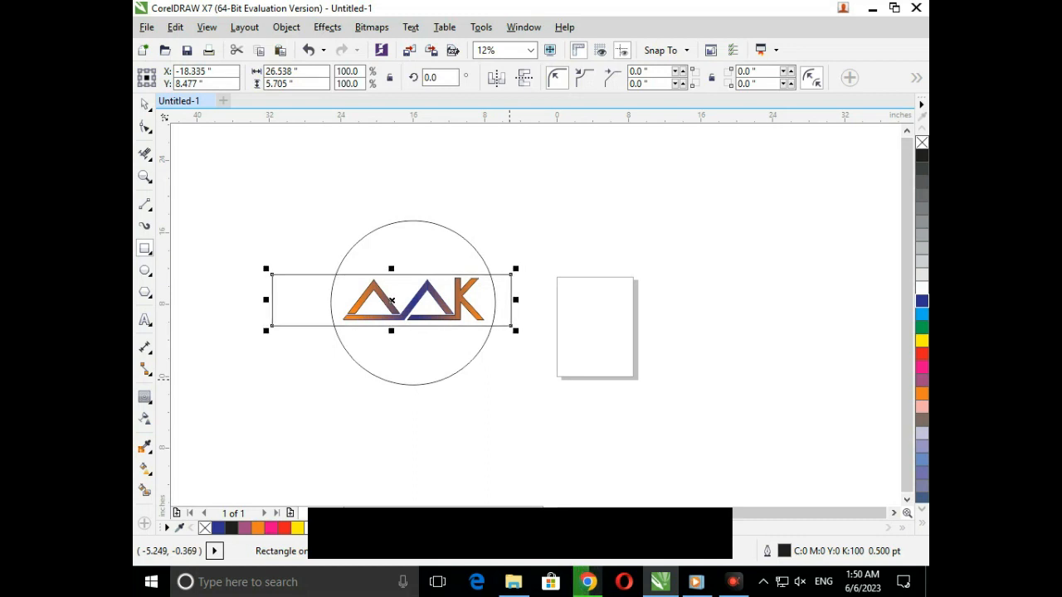
left_click_drag(266, 302, 311, 302)
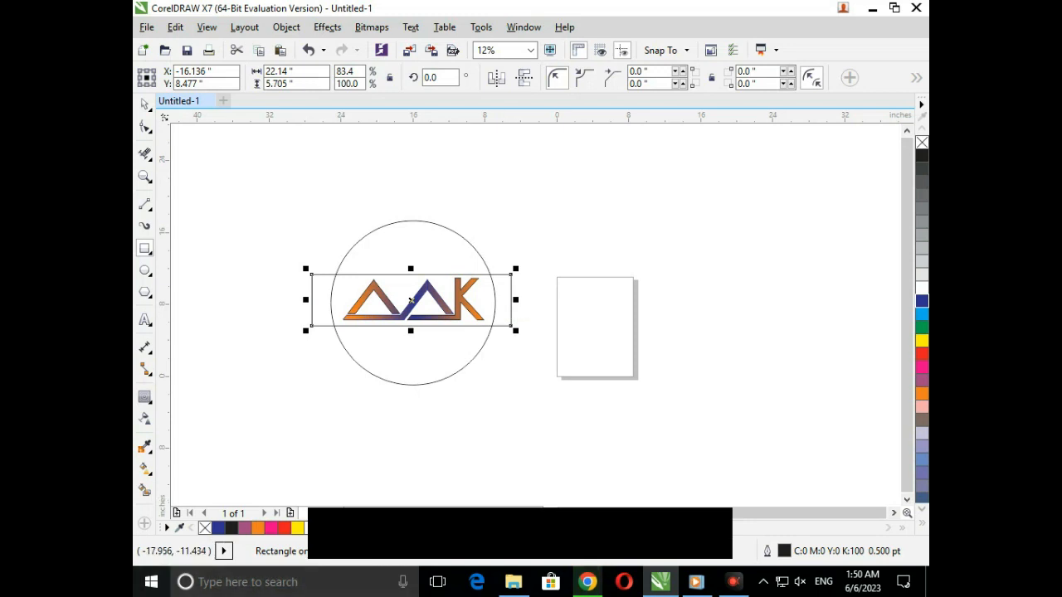
Try removing the rectangle's left overhang outside the circle with Virtual Segment Delete, and undo the deletion.
left_click(144, 153)
left_click_drag(324, 328, 308, 331)
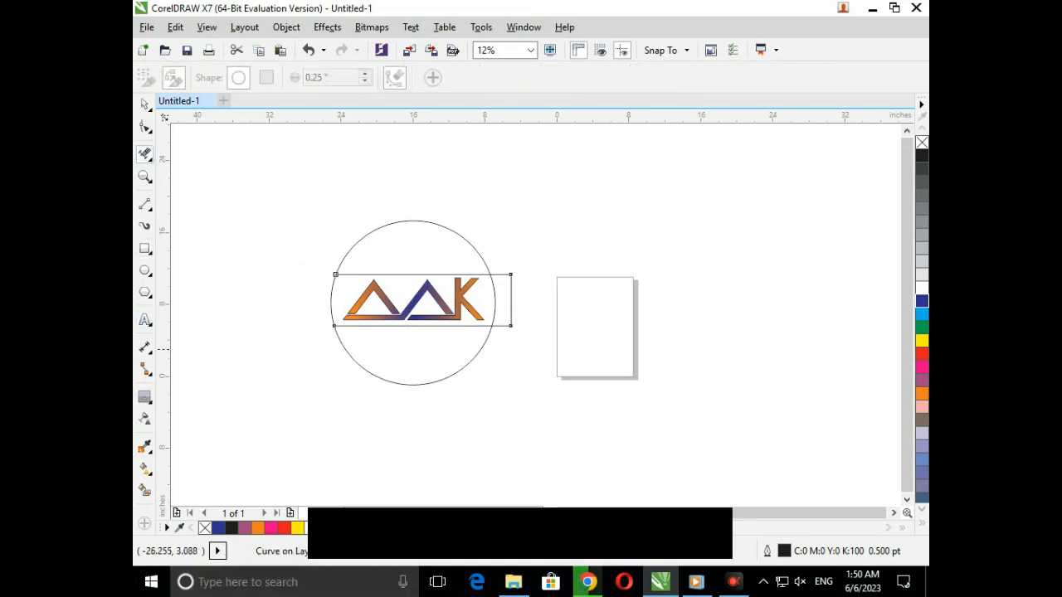
key("ctrl+z")
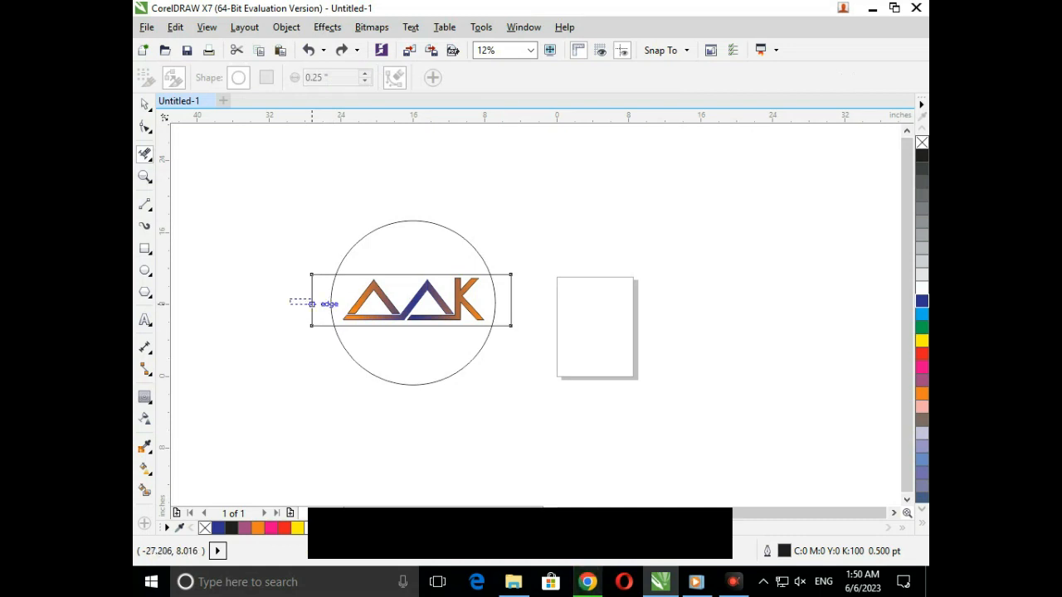
left_click_drag(296, 301, 319, 304)
key("ctrl+z")
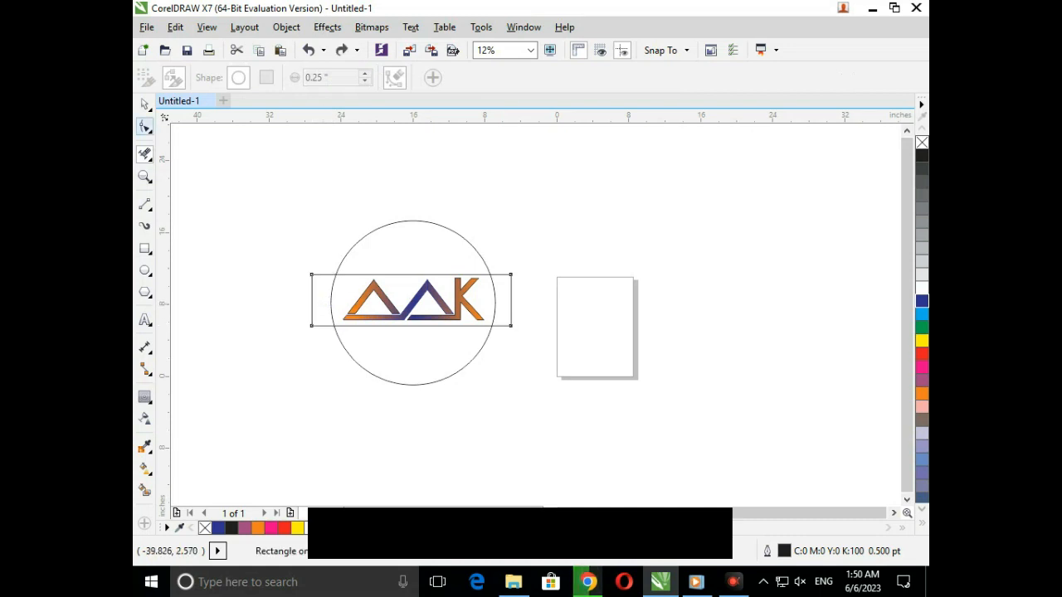
Select the rectangle around the lettering and convert it to curves.
left_click(147, 127)
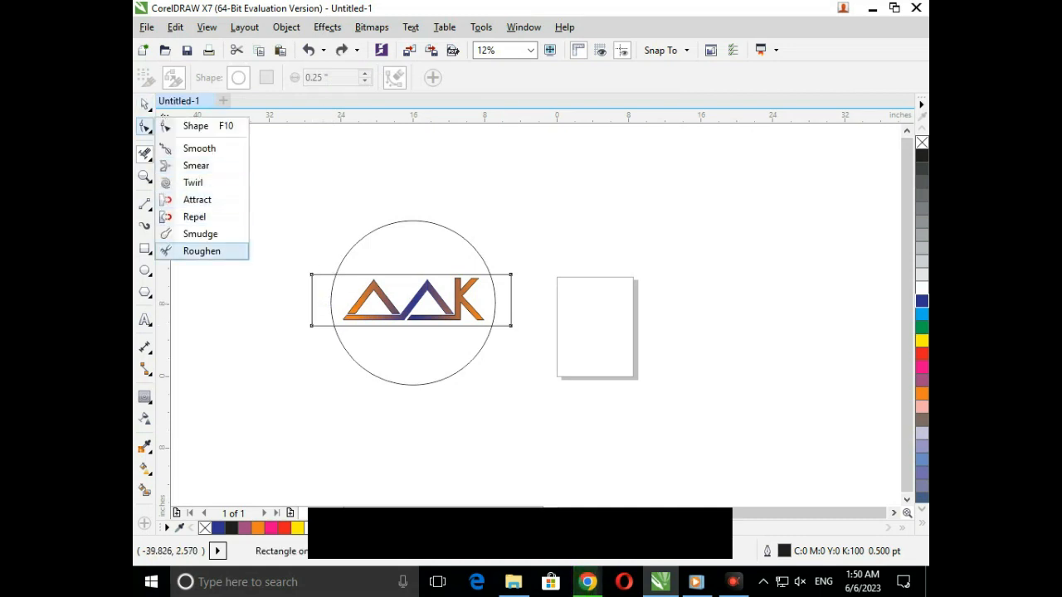
left_click(222, 323)
left_click(144, 103)
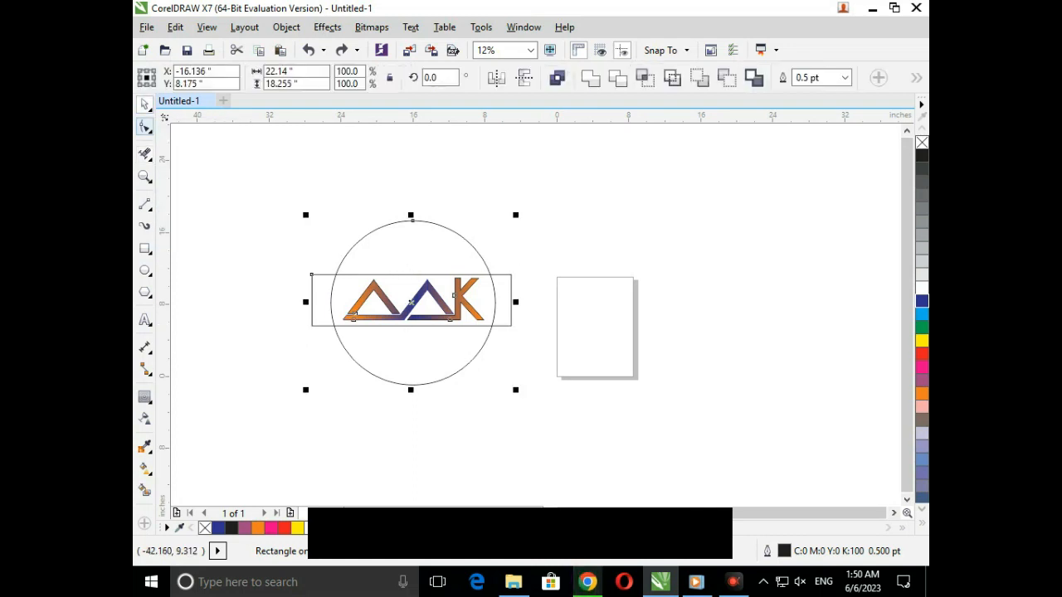
left_click(236, 315)
left_click(314, 315)
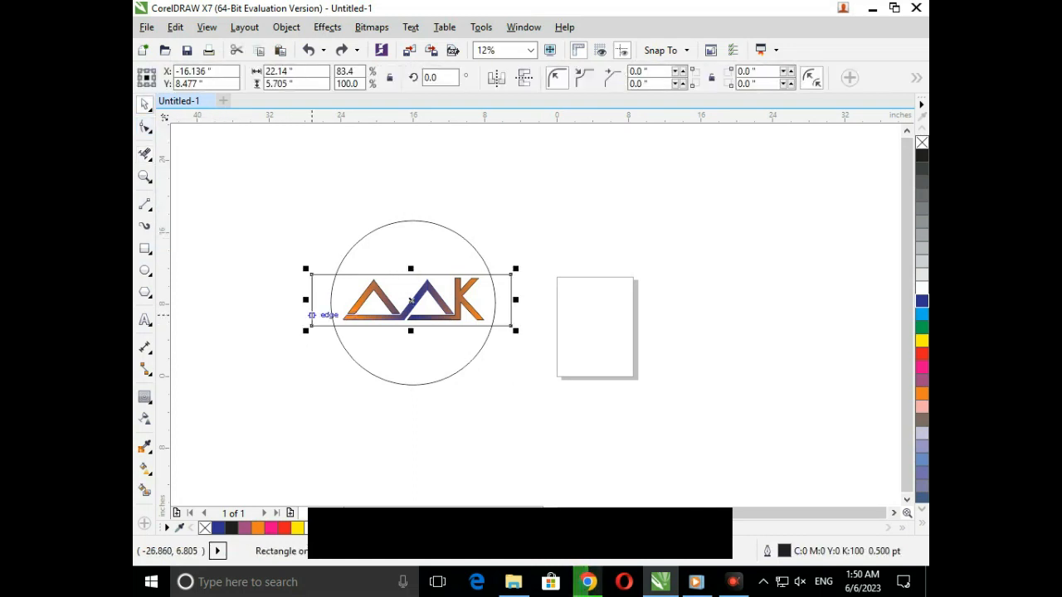
key("ctrl+q")
Try Virtual Segment Delete on the converted rectangle's left and right overhangs outside the circle, undoing each deletion.
key("x")
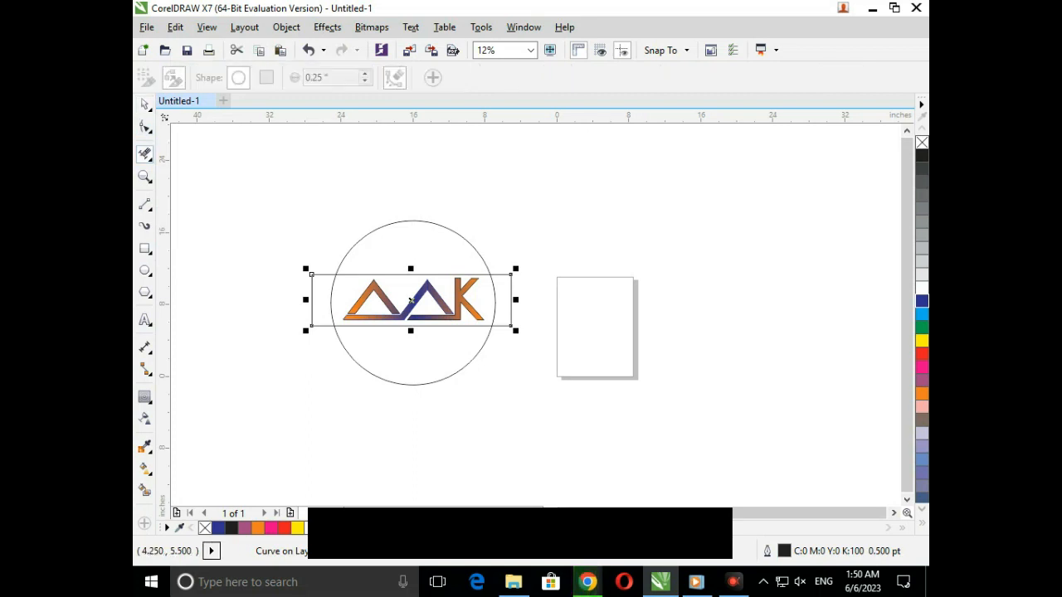
left_click(312, 306)
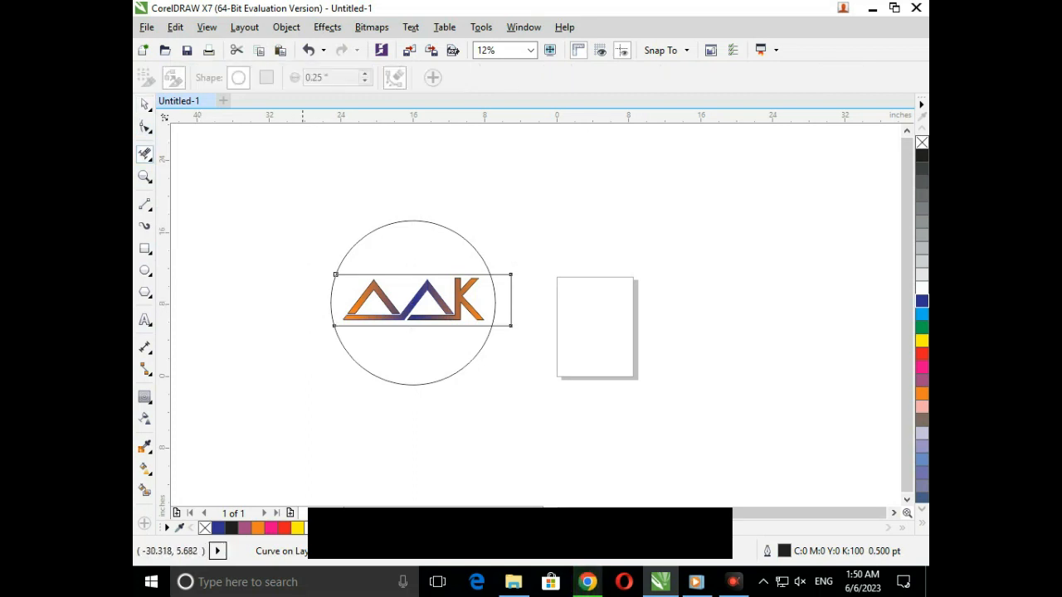
key("ctrl+z")
left_click(503, 325)
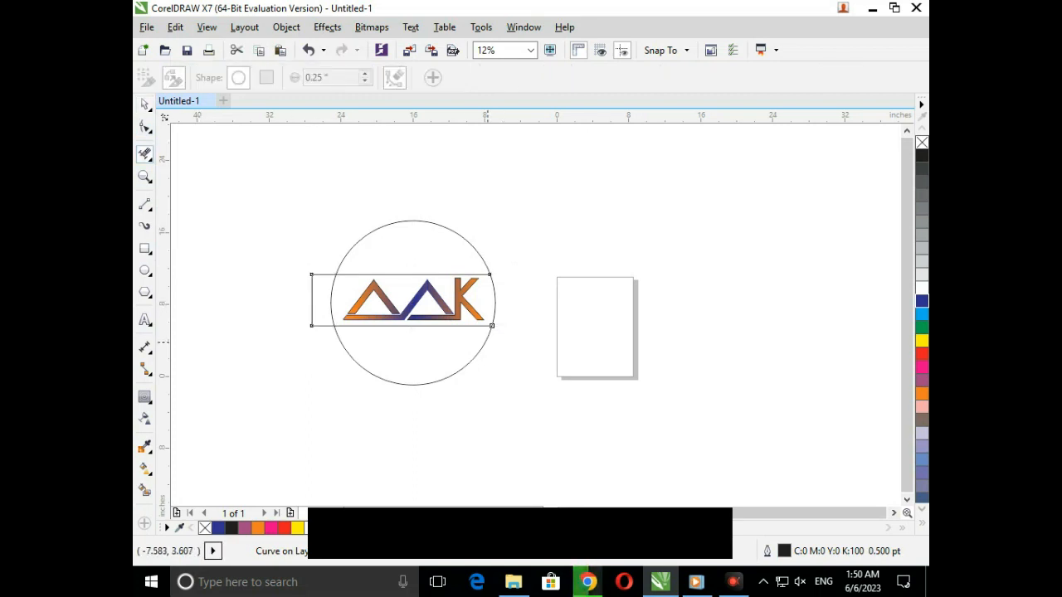
key("ctrl+z")
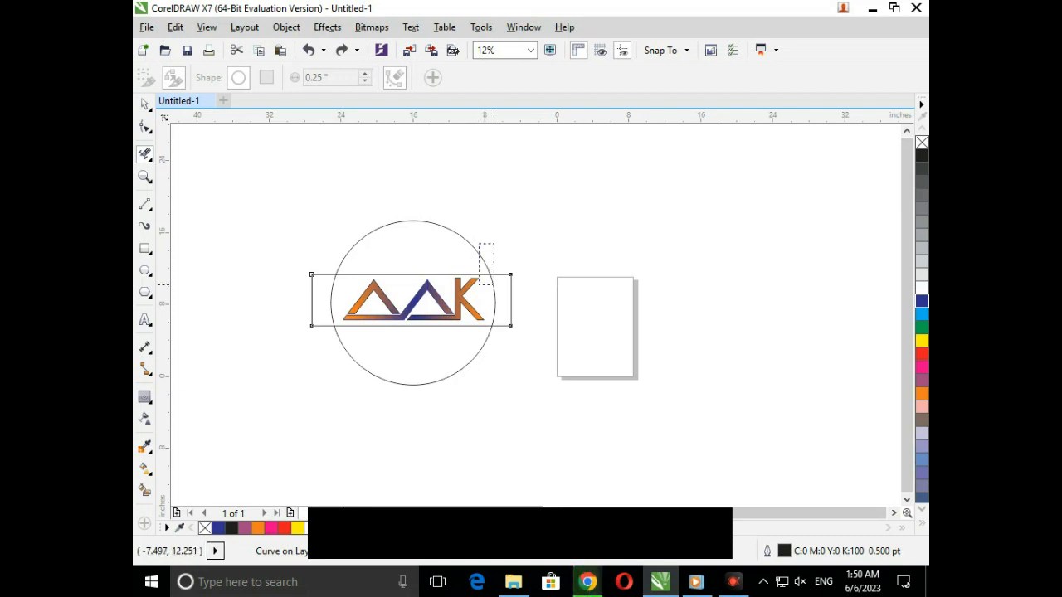
Try shifting the rectangle slightly from its upper-right corner, and undo the move.
scroll(503, 278, "up", 3)
scroll(511, 274, "up", 4)
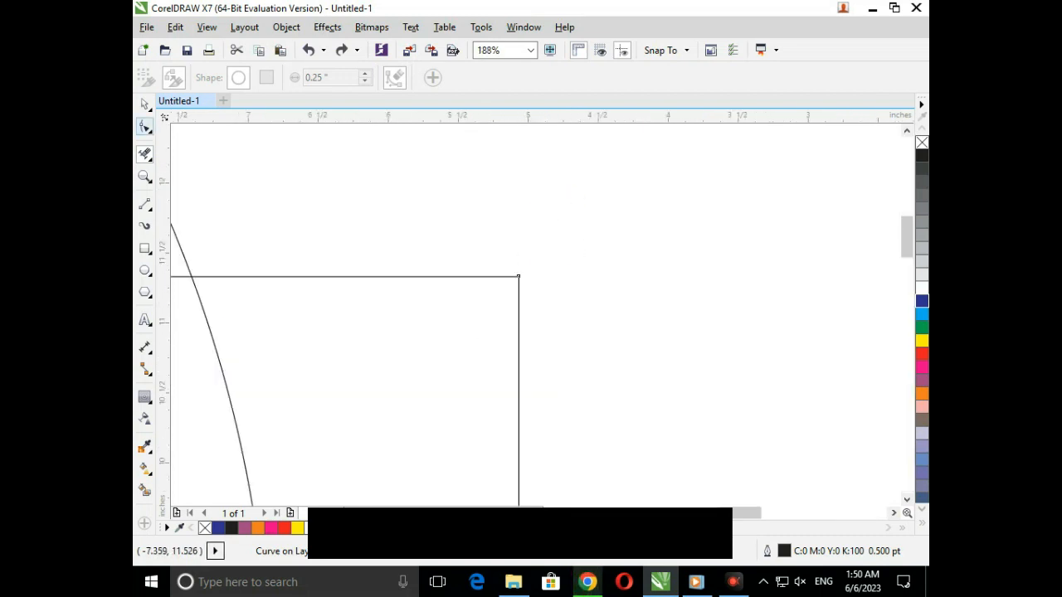
left_click(145, 104)
left_click(584, 297)
left_click_drag(520, 282, 532, 281)
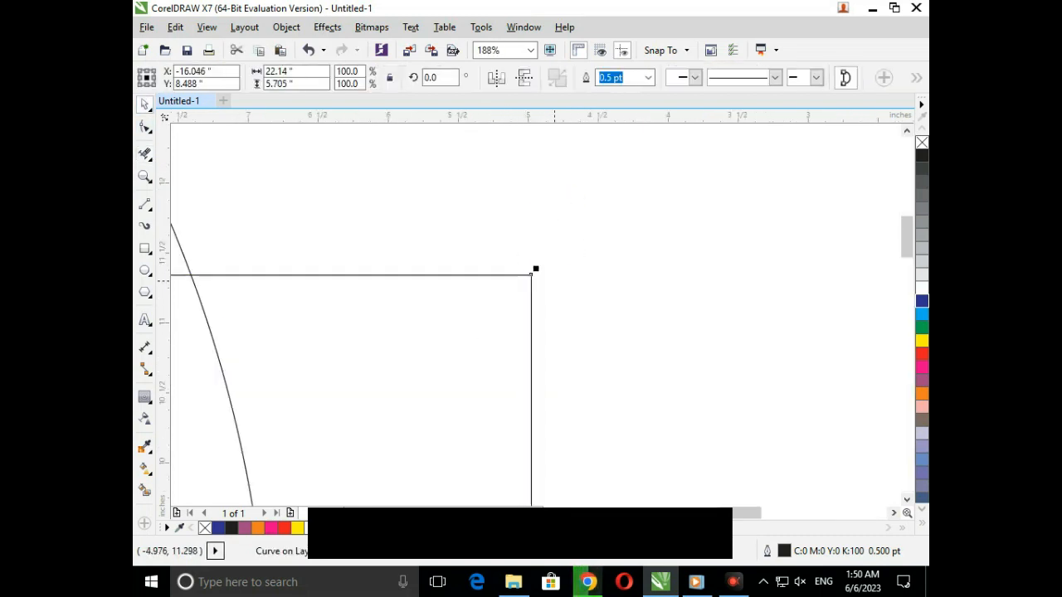
key("ctrl+z")
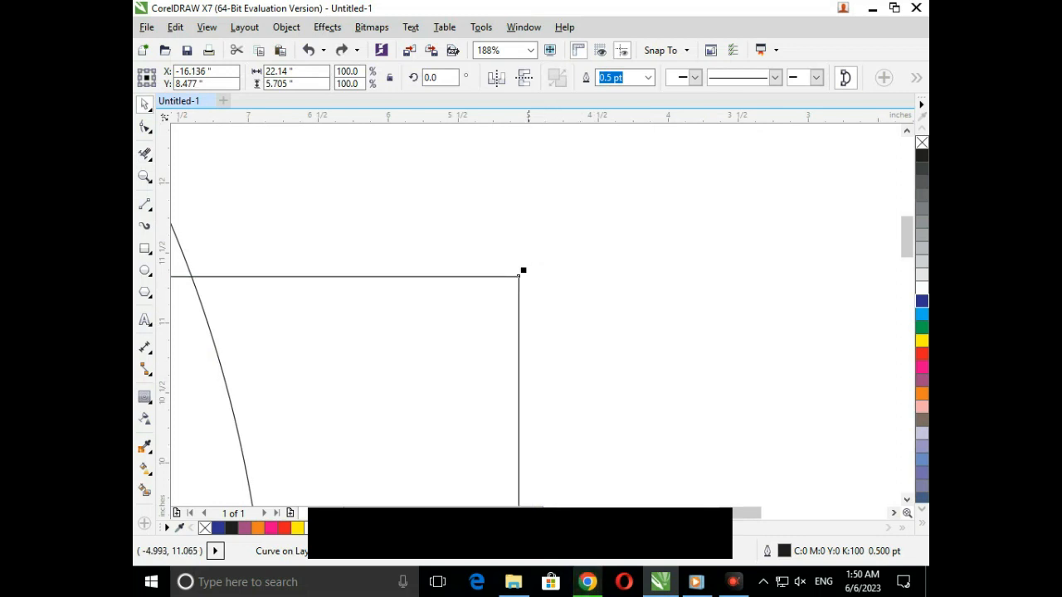
left_click(286, 27)
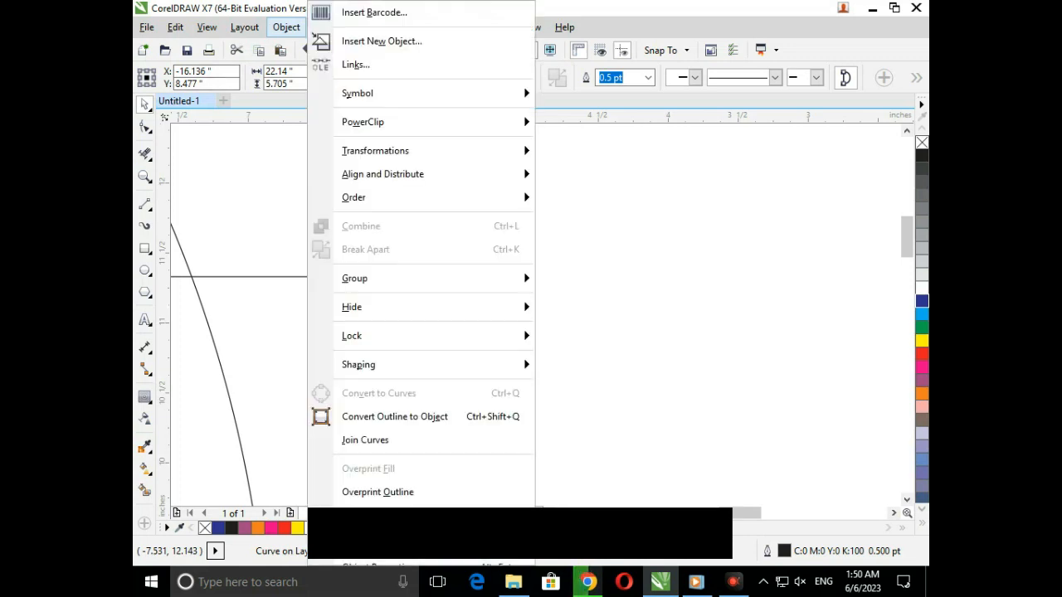
key("Escape")
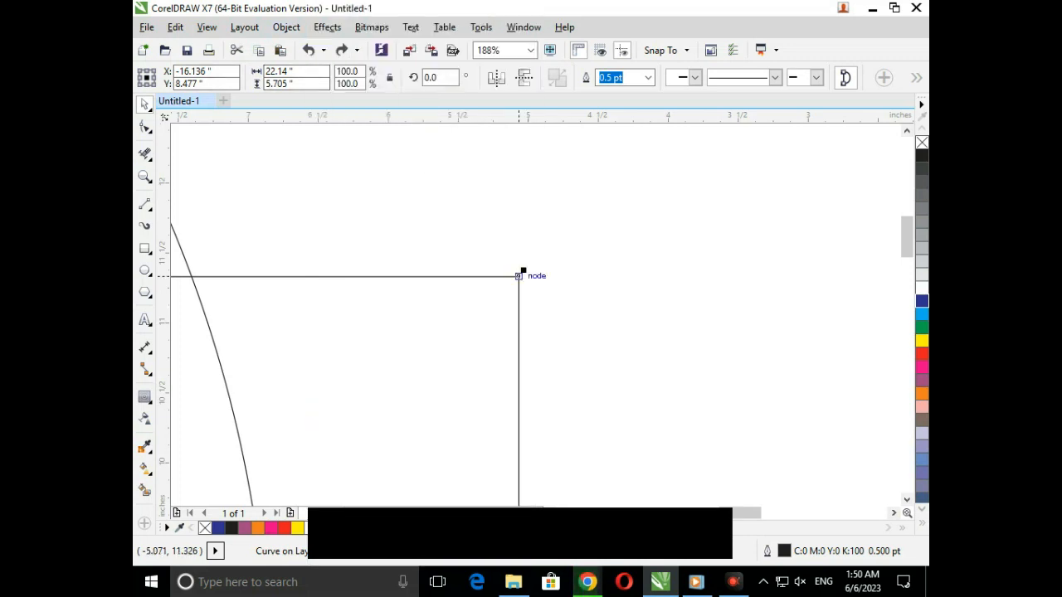
right_click(520, 277)
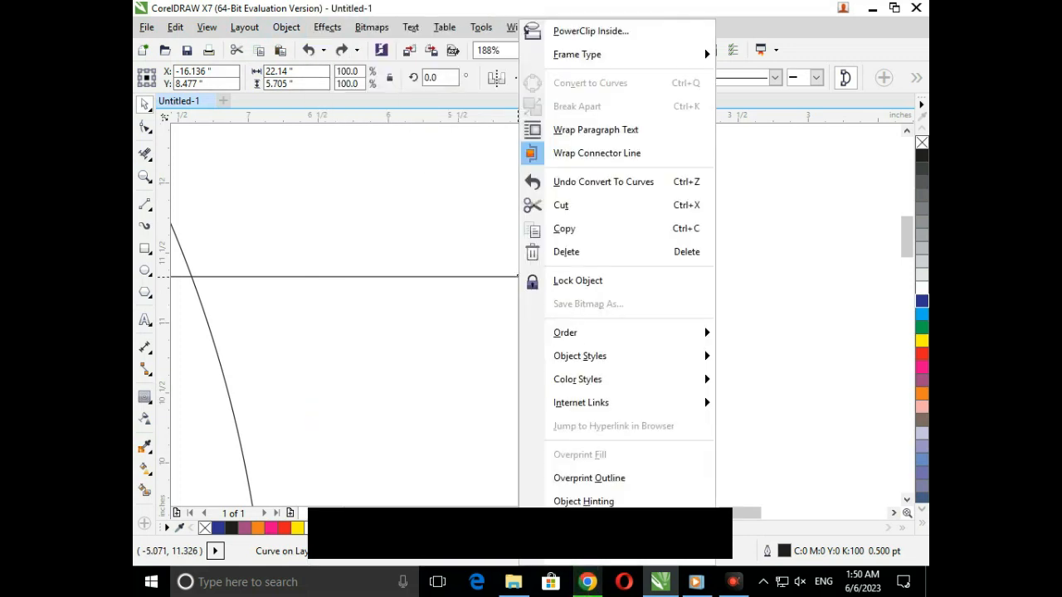
key("Escape")
Select the rectangle's upper-right corner node with the Shape tool and open its node-editing commands.
key("F10")
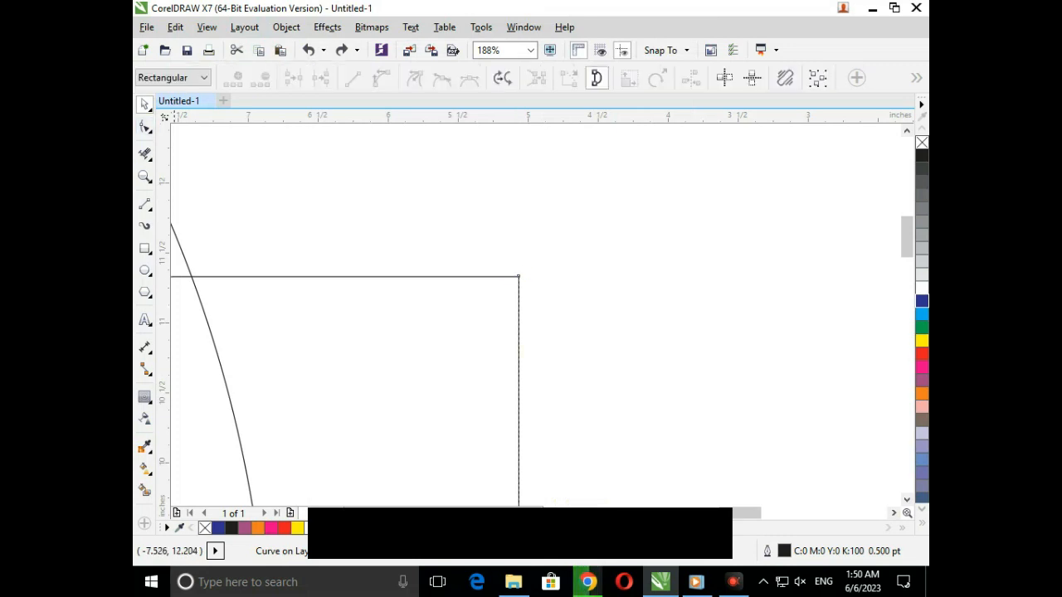
left_click(520, 277)
right_click(518, 276)
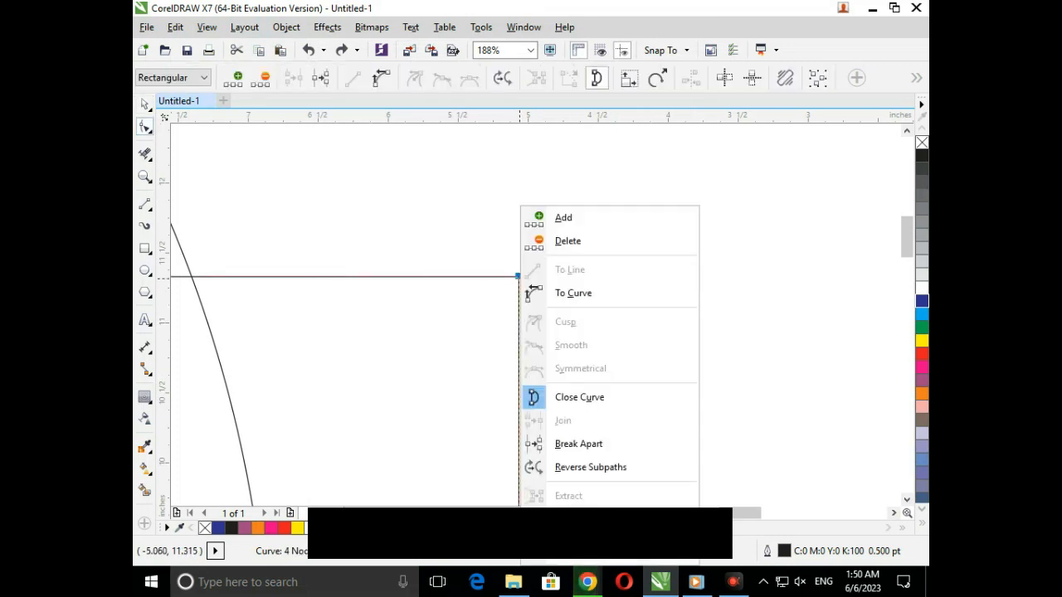